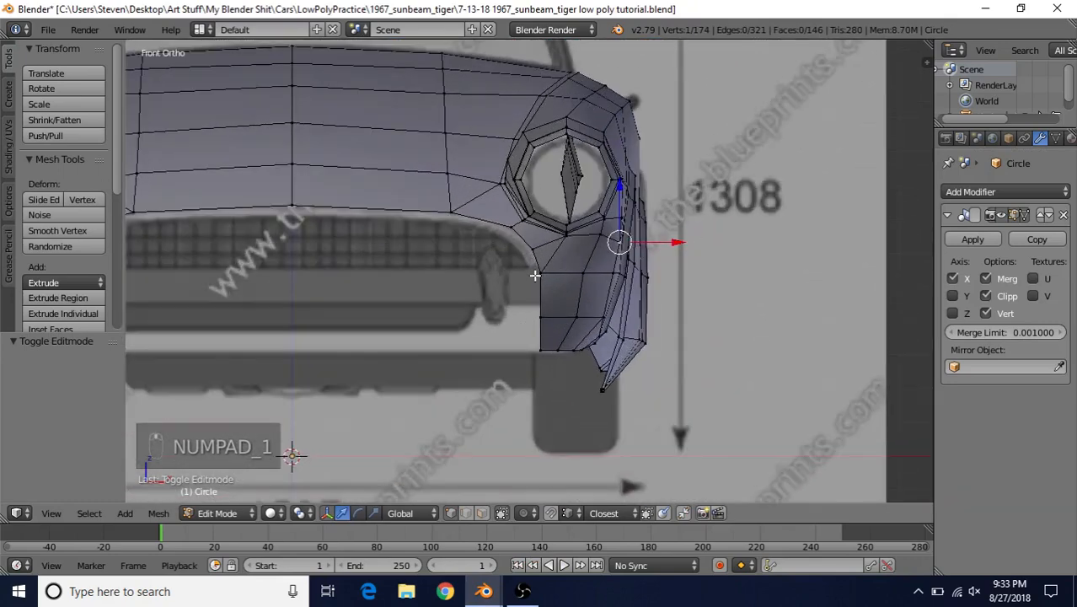
- Extrude the three inner-edge vertices of the front corner below the headlight along X to the car's centre line
right_click(535, 276)
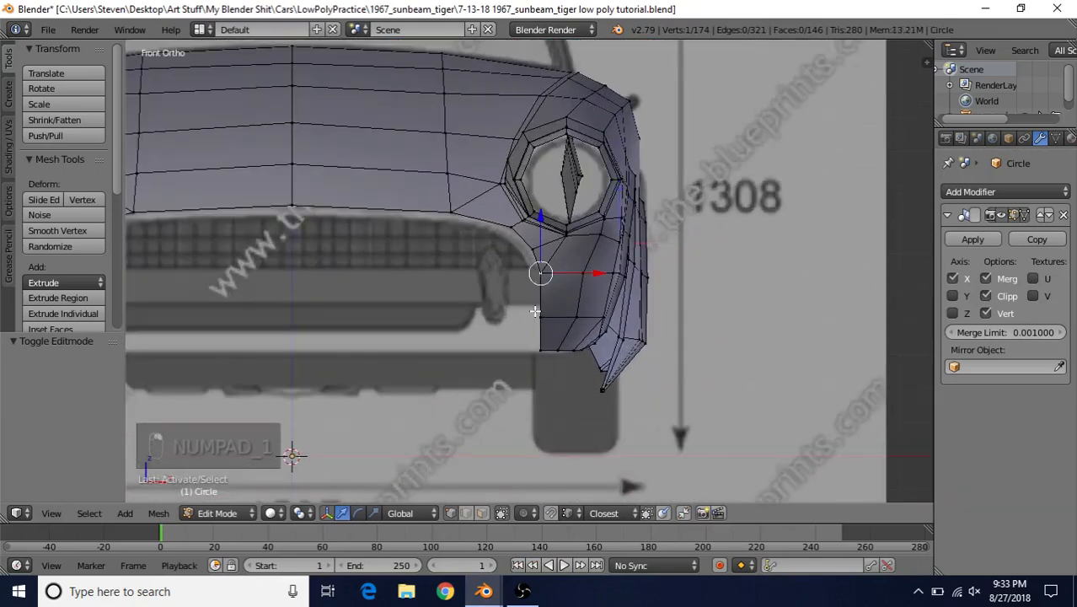
right_click(534, 315, "shift")
right_click(534, 349, "shift")
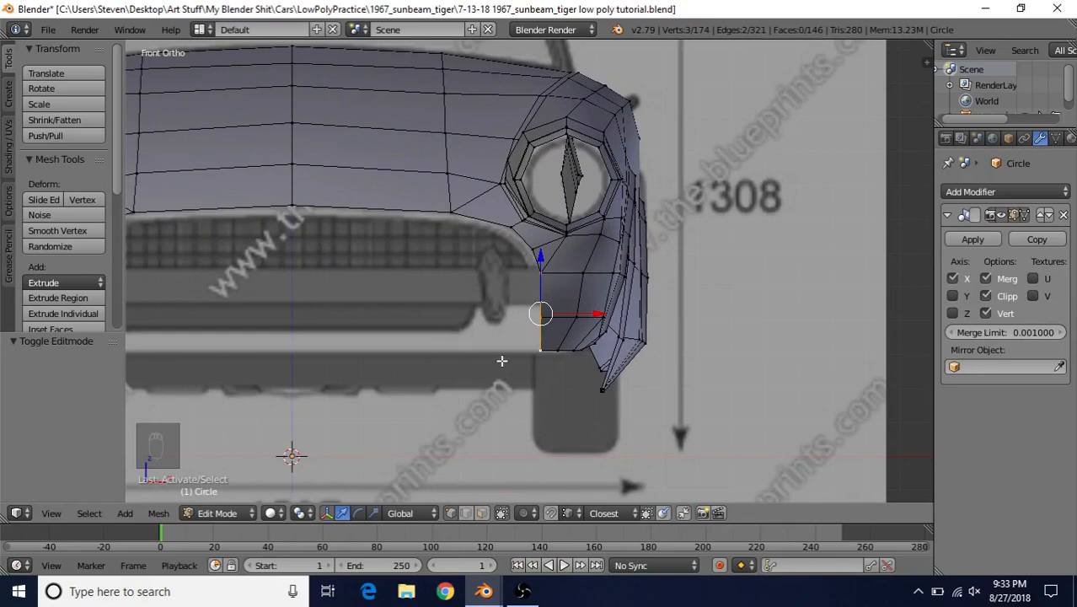
middle_click_drag(501, 361, 603, 339, "shift")
key("e")
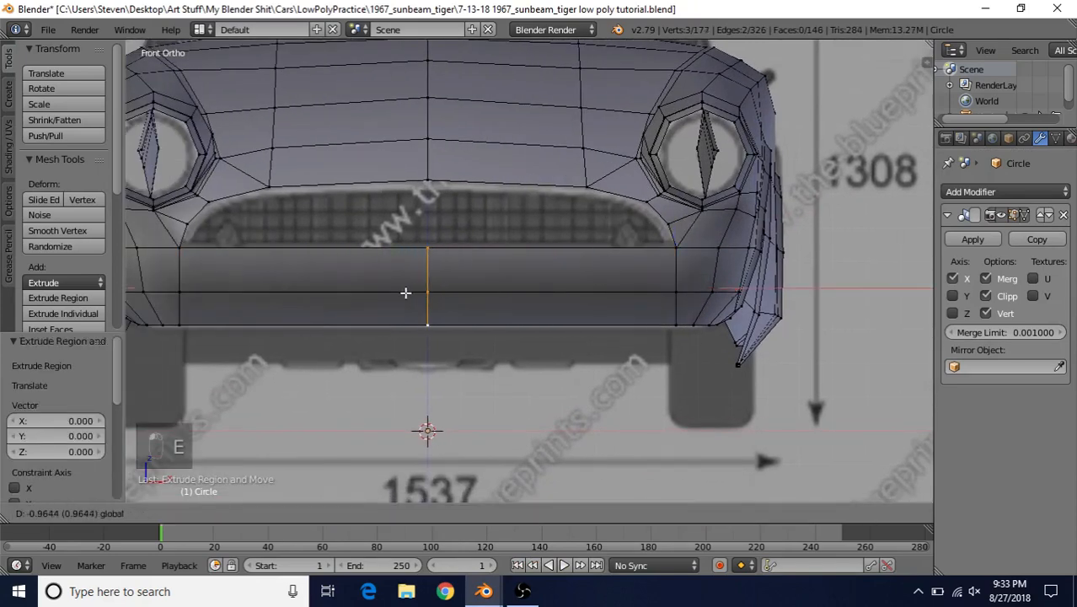
left_click(409, 292)
- Move the new centre edge of the front panel forward along Y by about 0.027 and another 0.018, following the top blueprint
middle_click_drag(526, 289, 501, 296)
left_click_drag(501, 297, 501, 305)
key("KP_7")
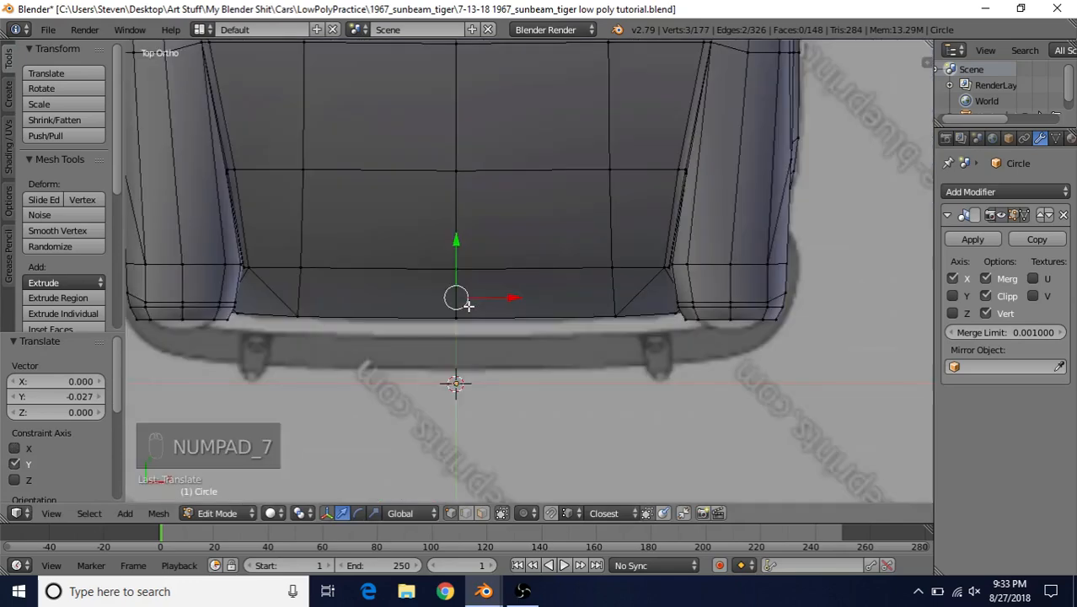
key("z")
scroll(538, 291, "up", 1)
middle_click_drag(497, 297, 570, 295, "shift")
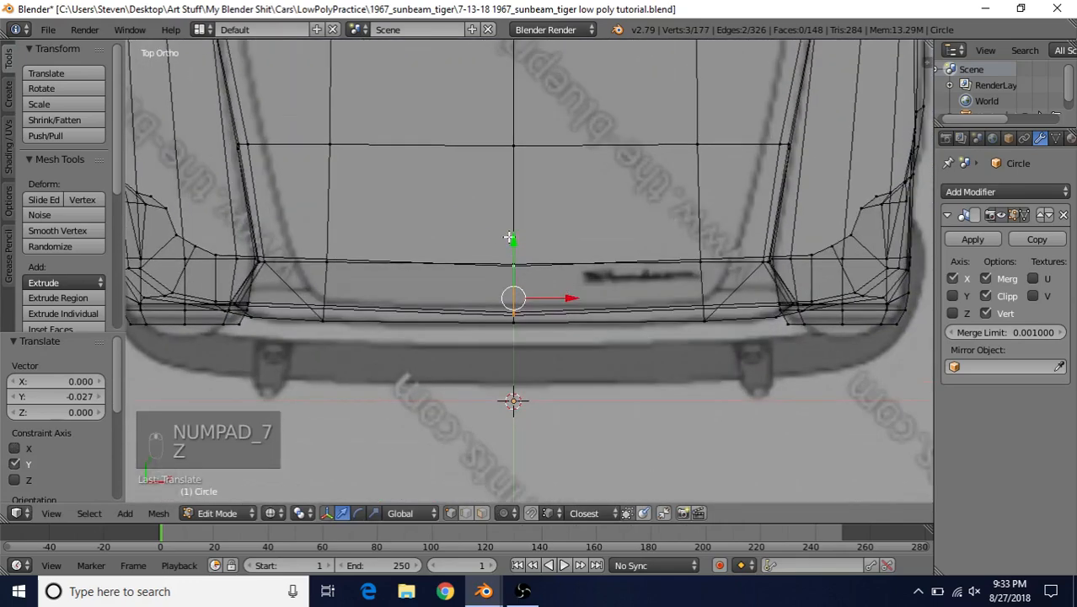
left_click_drag(517, 237, 517, 243)
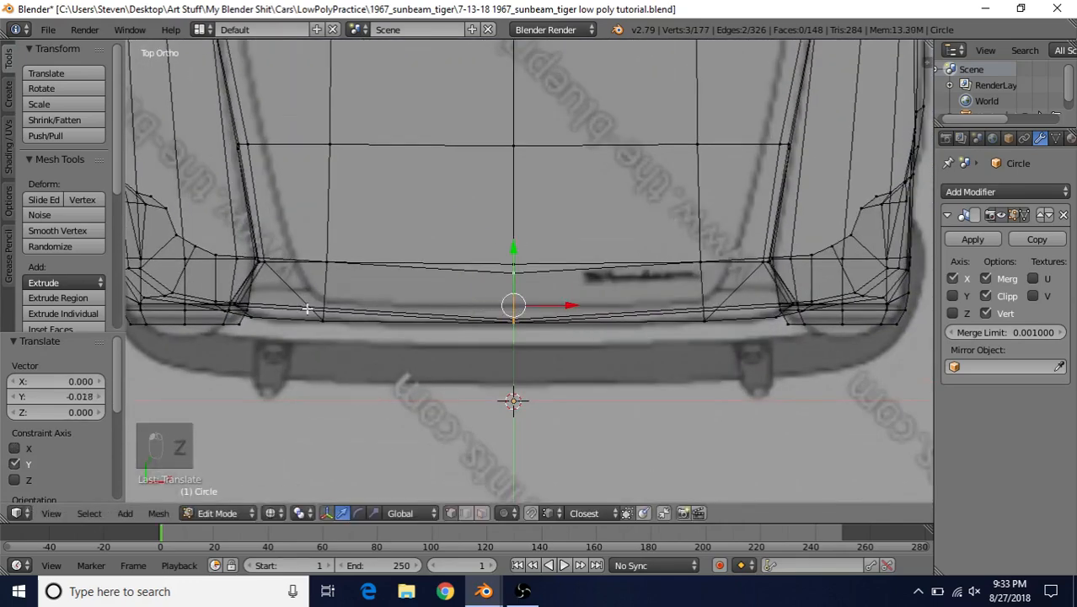
key("z")
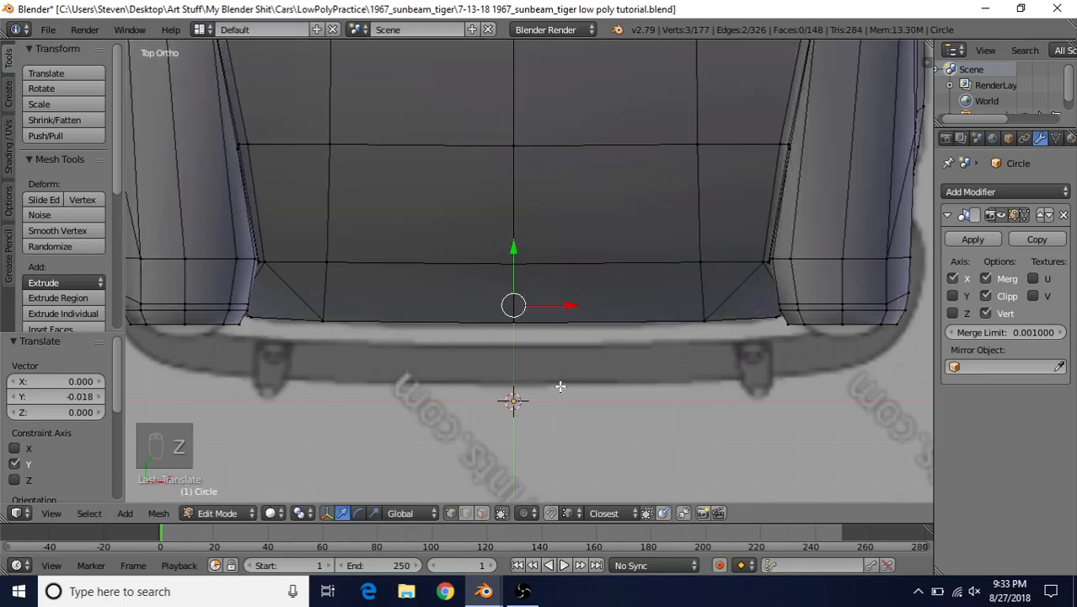
- Add a single vertical loop cut through the front corner faces below the headlight, beside the panel's outer end
scroll(561, 384, "down", 3)
middle_click_drag(560, 384, 522, 206)
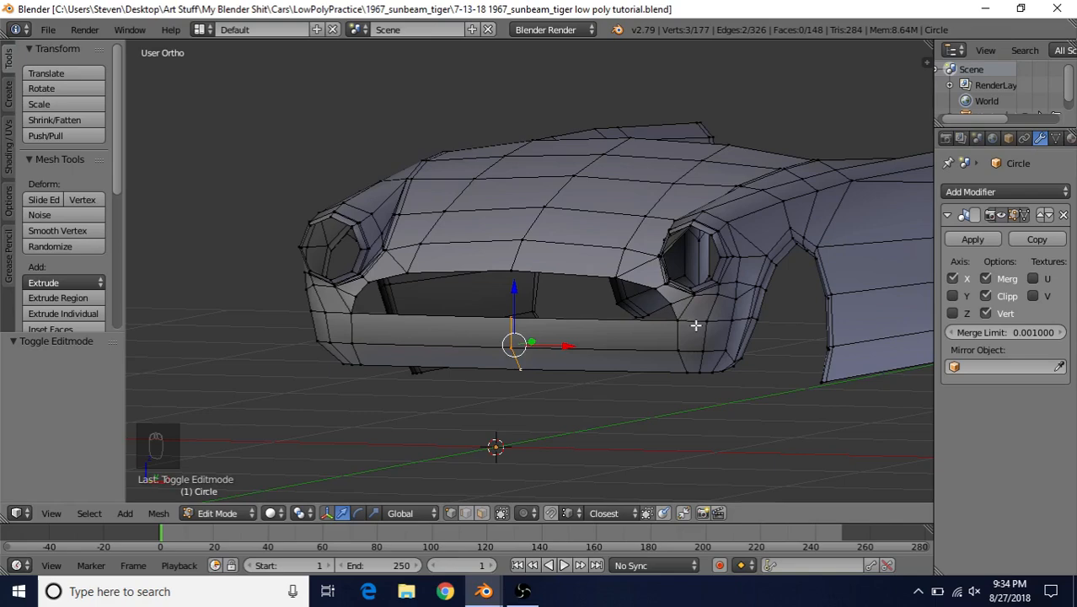
key("ctrl+r")
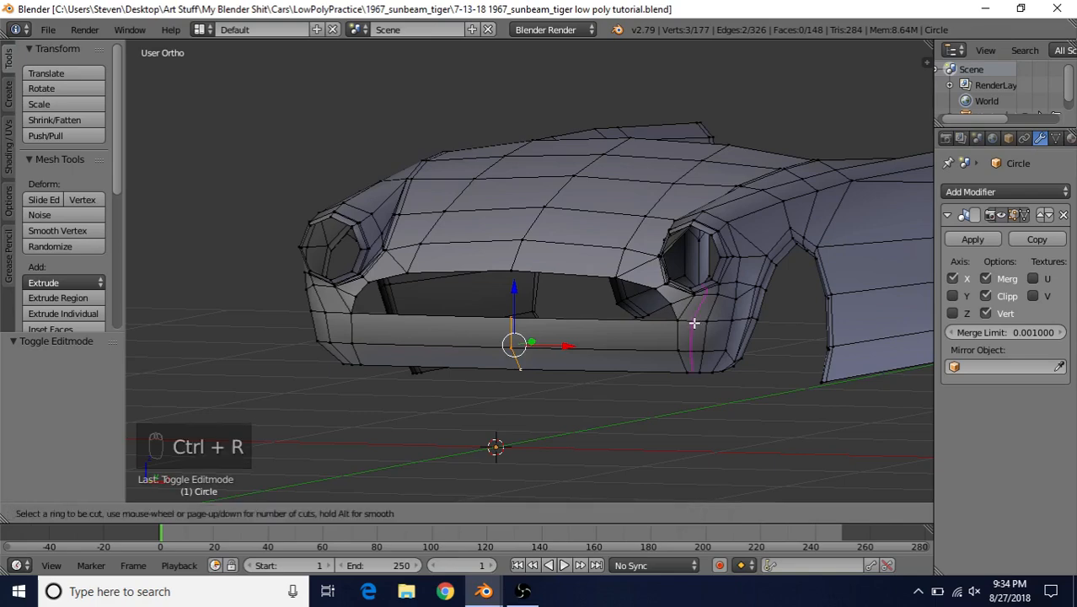
left_click(694, 323)
left_click(691, 346)
- Connect the bottom vertex of the headlight surround to the loop-cut vertex on the panel's upper edge
middle_click_drag(689, 353, 456, 284)
scroll(653, 351, "up", 4)
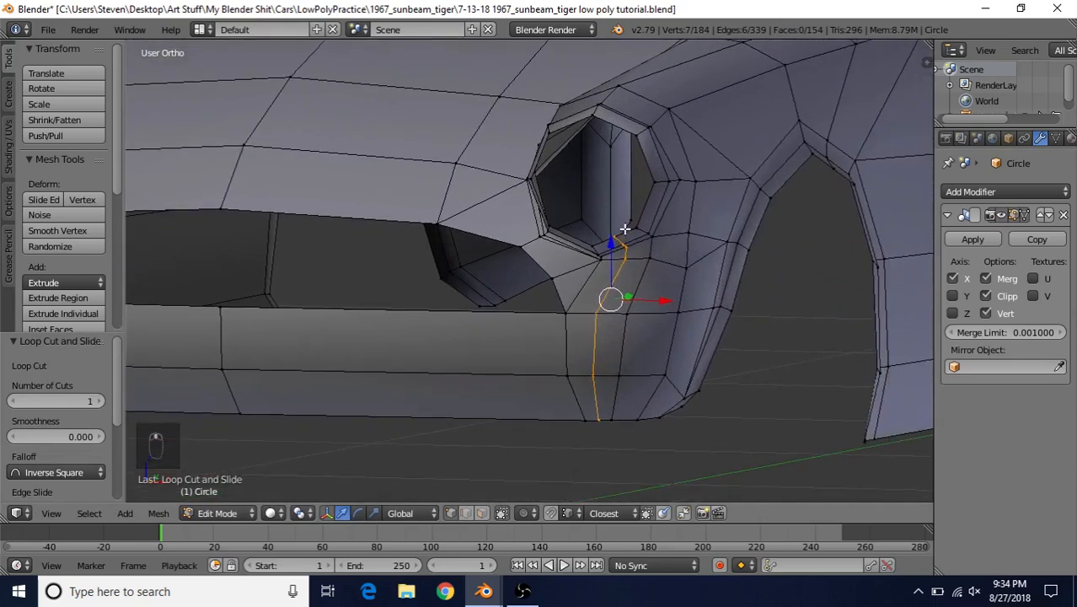
middle_click_drag(610, 263, 594, 210, "shift")
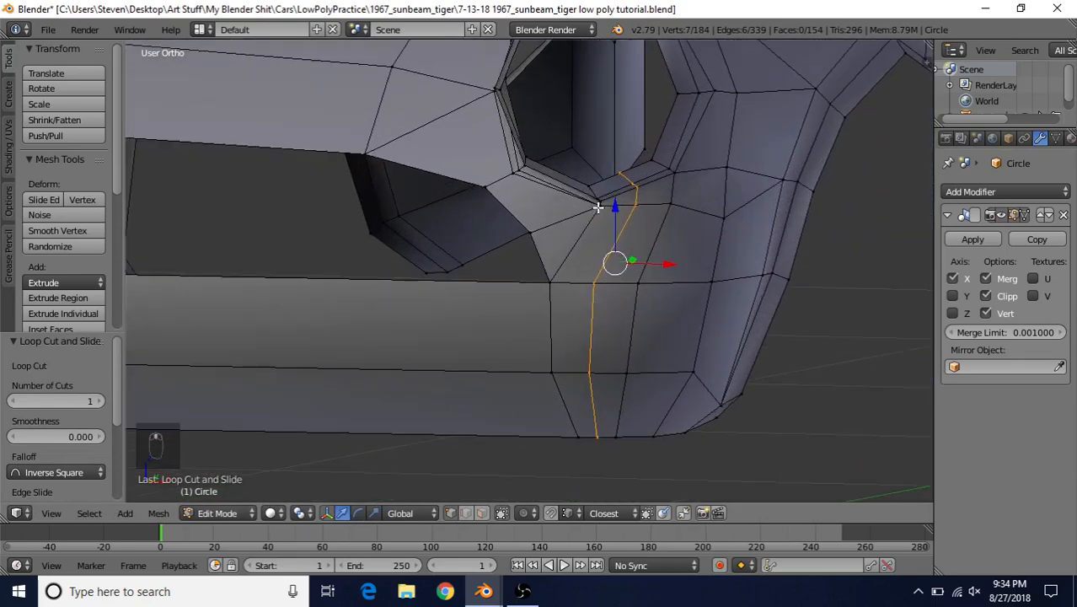
right_click(597, 207)
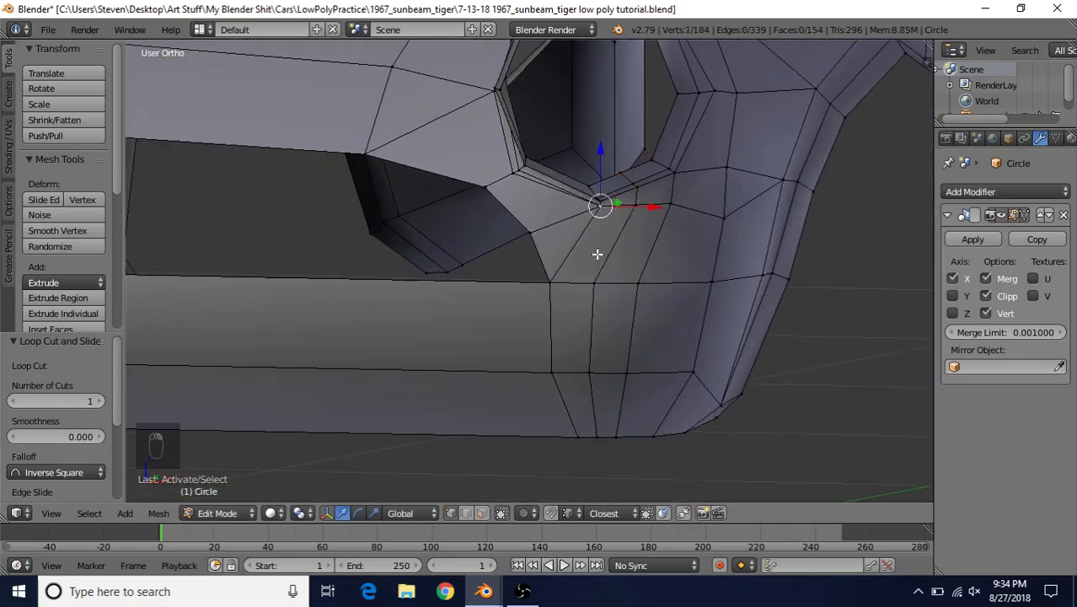
right_click(594, 281, "shift")
key("j")
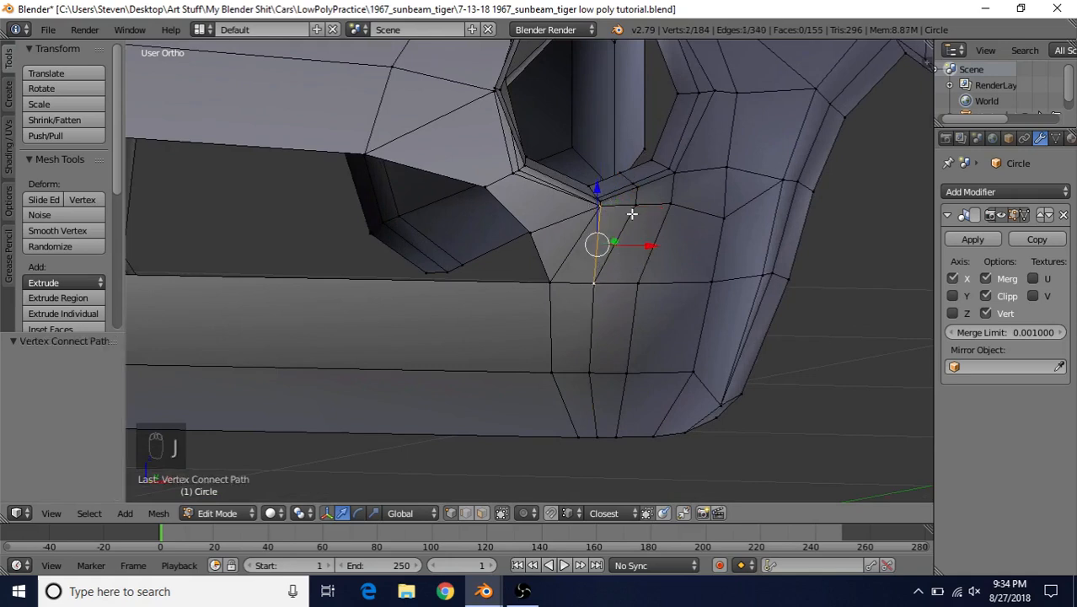
- Dissolve the upper part of the loop cut below the headlight and the diagonal edge beside the new connection
right_click(621, 234, "alt")
key("Delete")
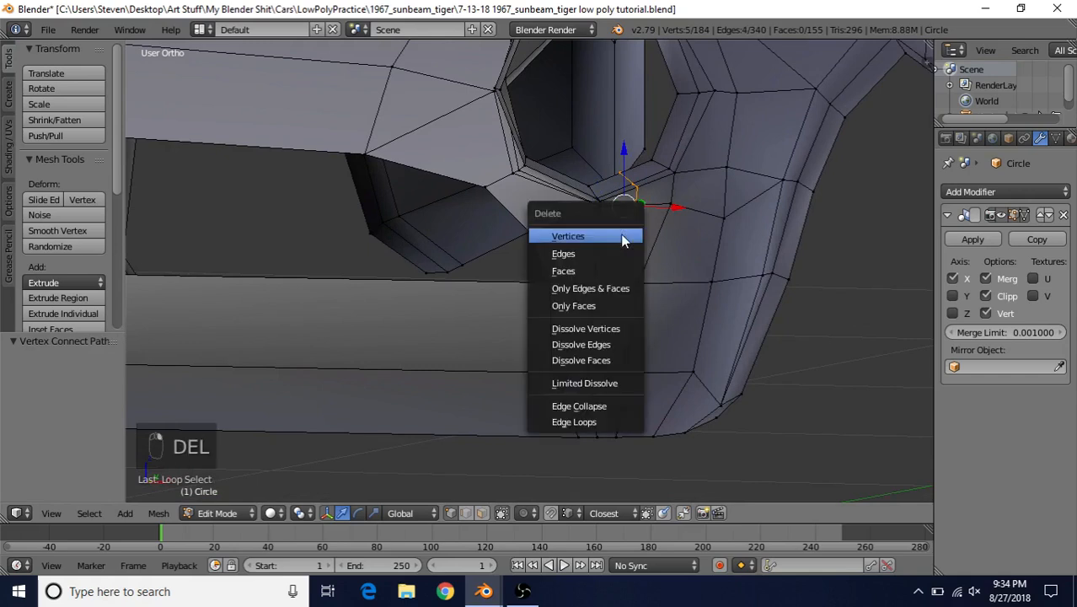
left_click(581, 343)
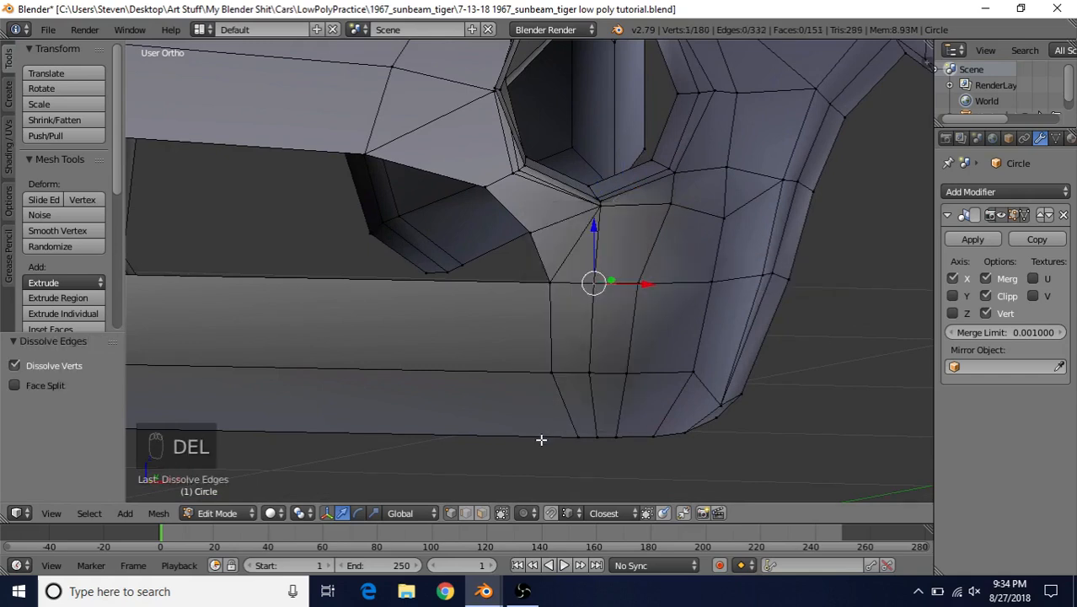
left_click(462, 513)
right_click(565, 254)
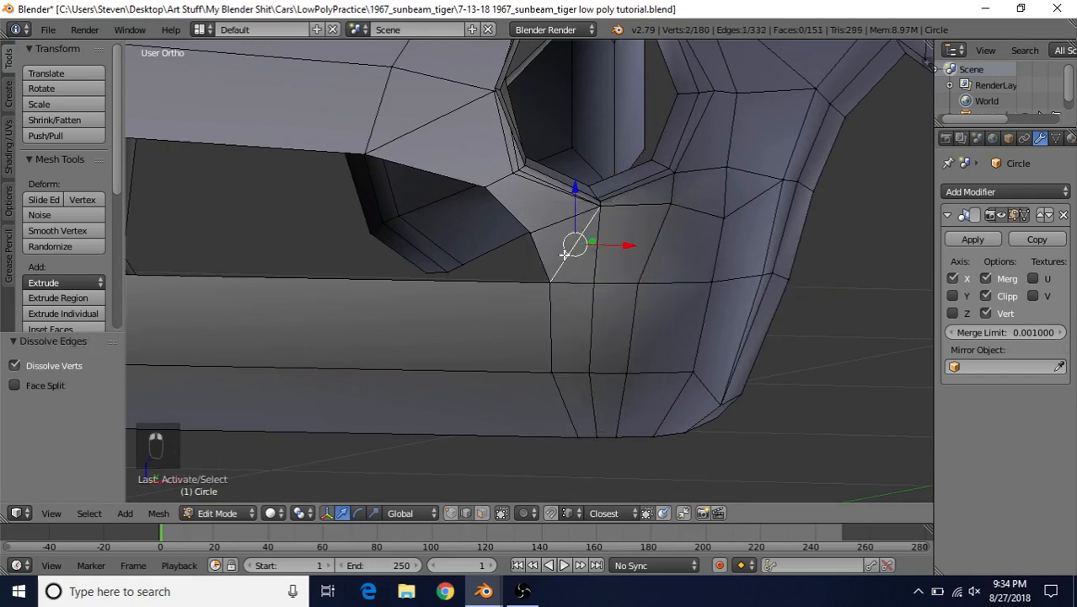
key("Delete")
left_click(564, 254)
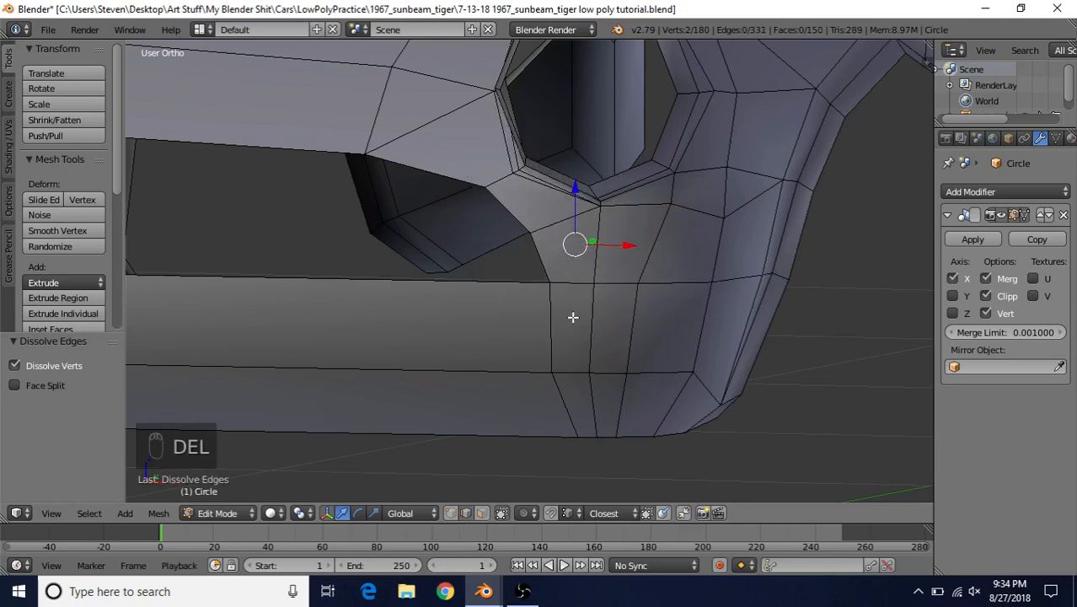
- Extrude the upper and lower front panel faces plus the two narrow corner faces, and move them -0.025 along Y
middle_click_drag(573, 316, 645, 323)
middle_click_drag(597, 349, 659, 320)
left_click(481, 513)
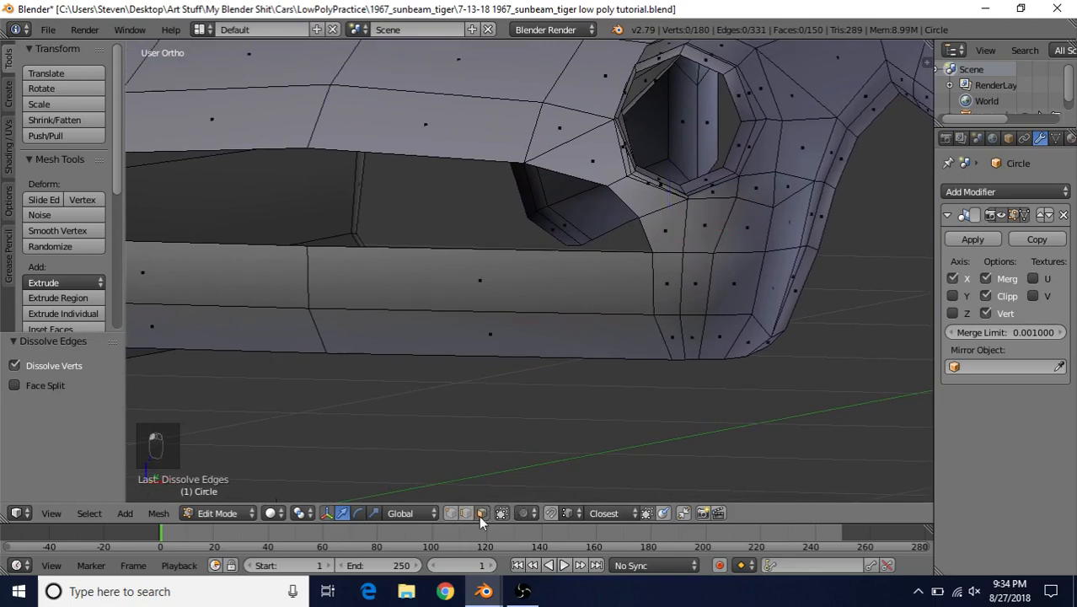
left_click(439, 287)
left_click(498, 337, "shift")
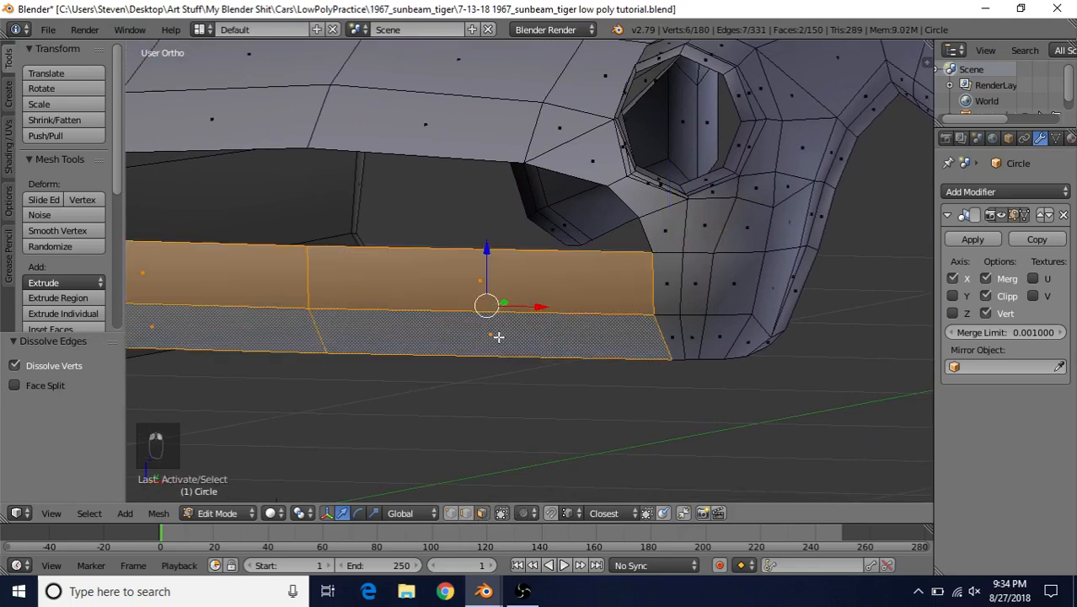
left_click(666, 287, "shift")
left_click(671, 334, "shift")
middle_click_drag(468, 381, 481, 299)
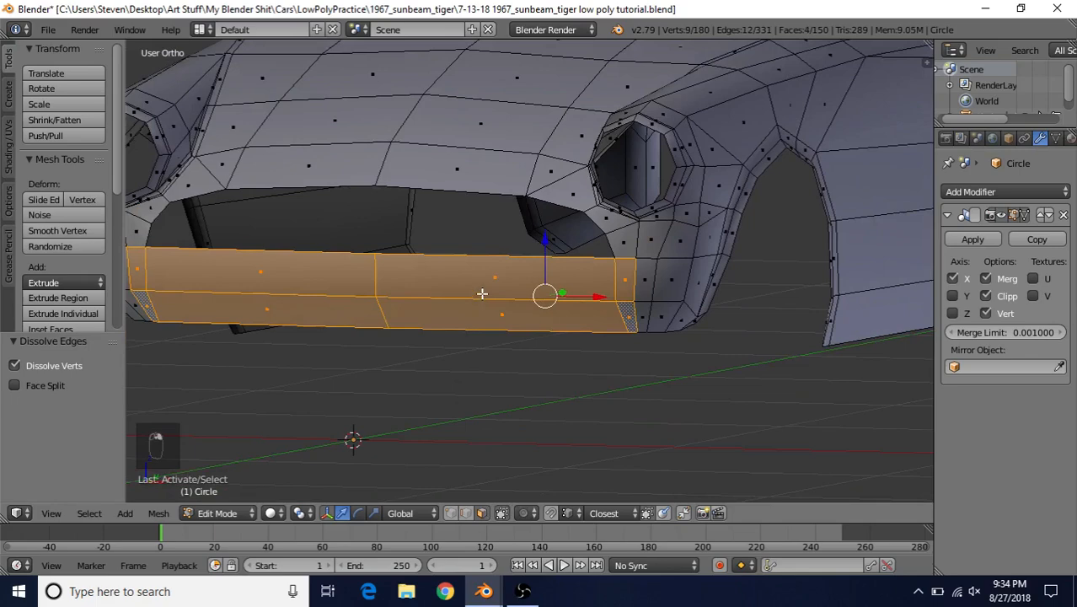
key("e")
right_click(460, 223)
middle_click_drag(459, 223, 627, 268)
key("g")
key("y")
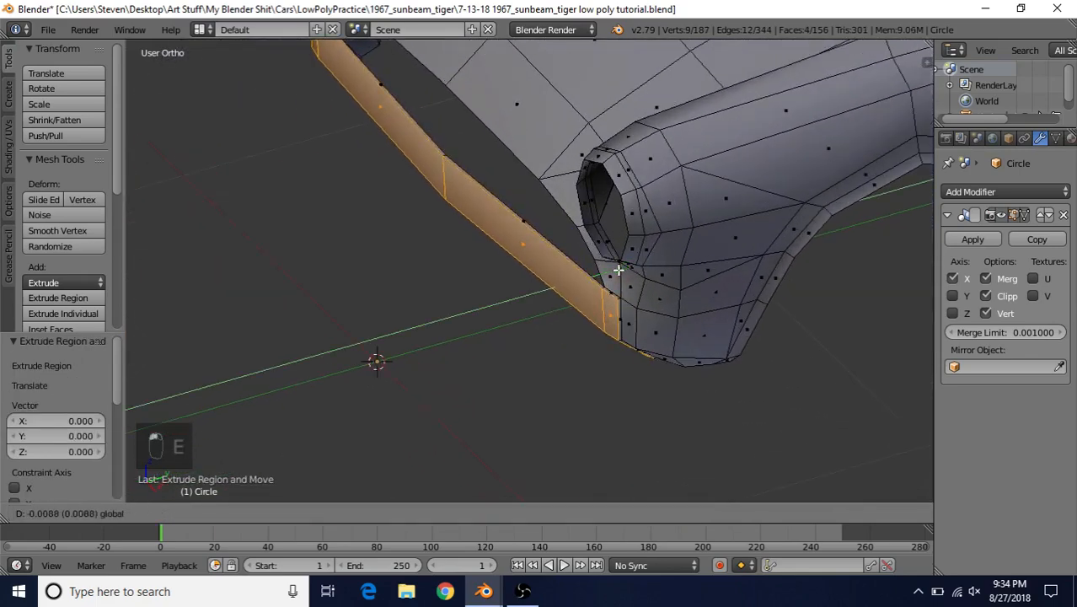
left_click(612, 272)
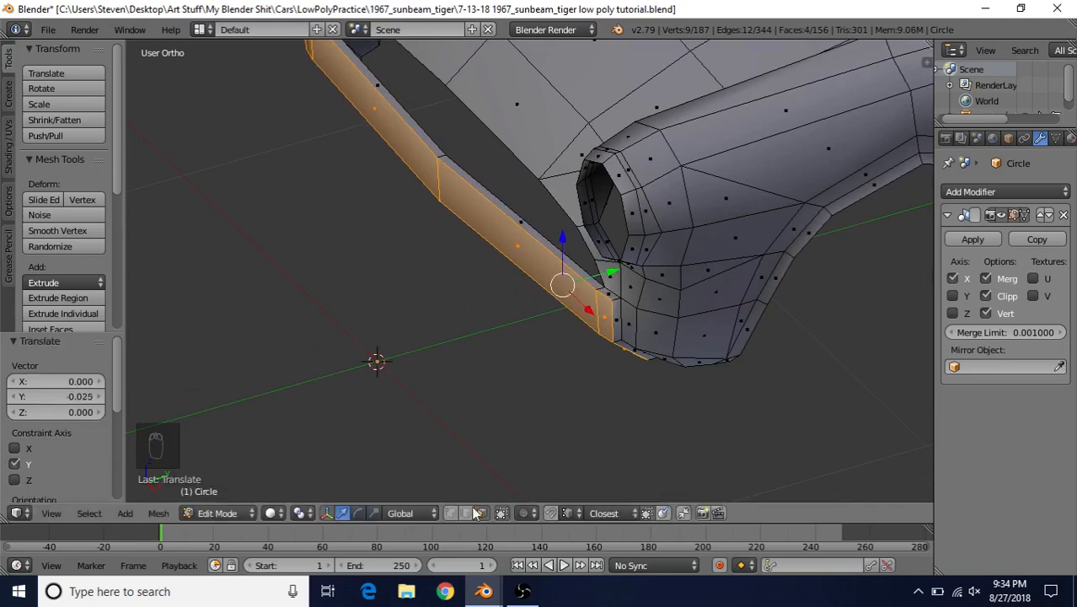
- Merge the extruded panel's upper outer vertex into the adjacent body vertex using At Last
middle_click_drag(625, 370, 641, 265)
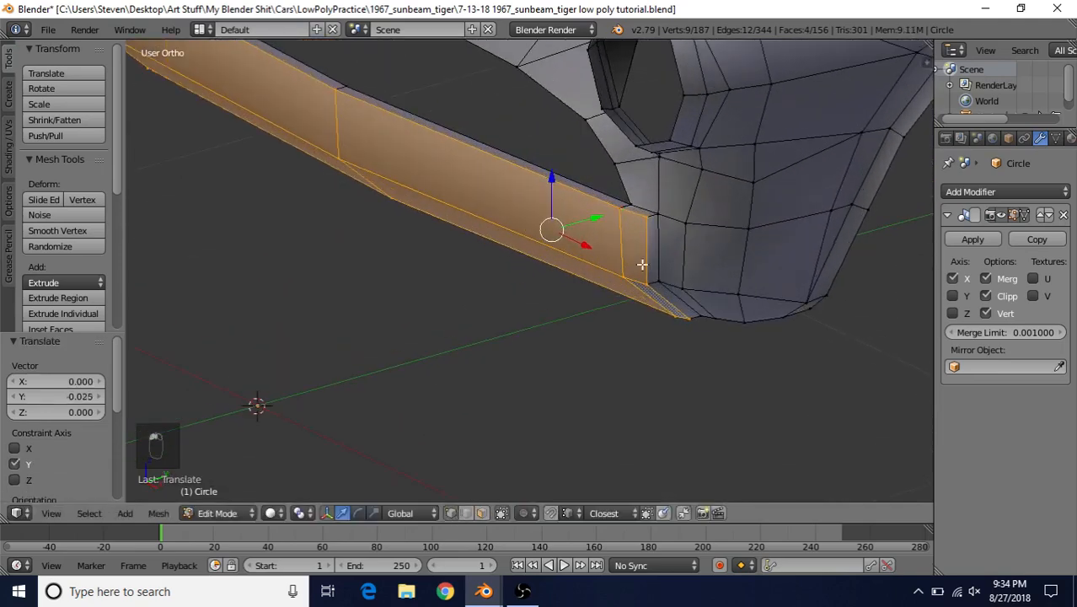
right_click(646, 218)
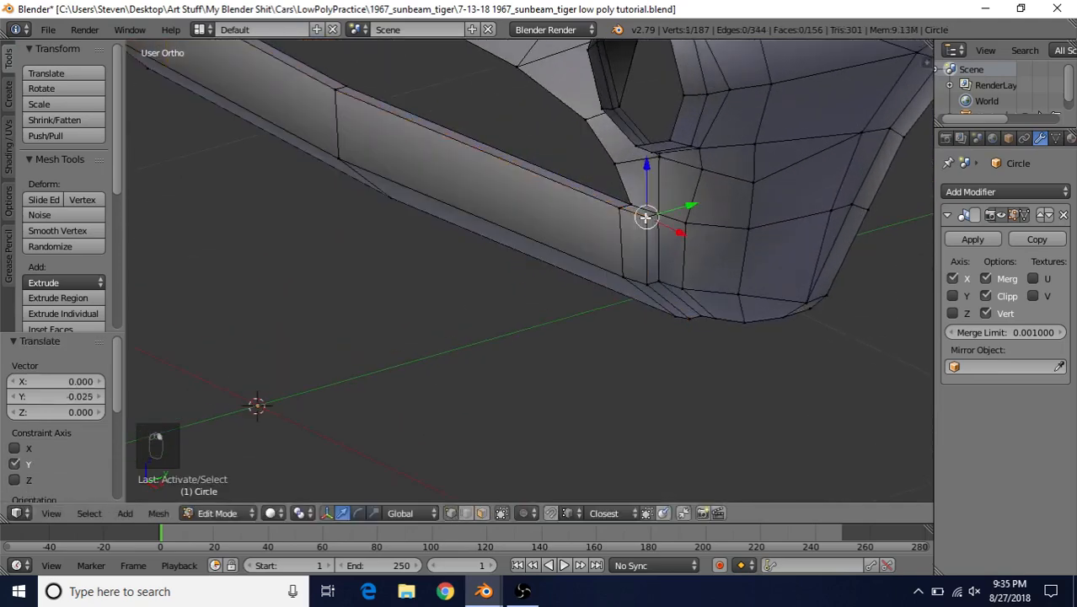
right_click(658, 213, "shift")
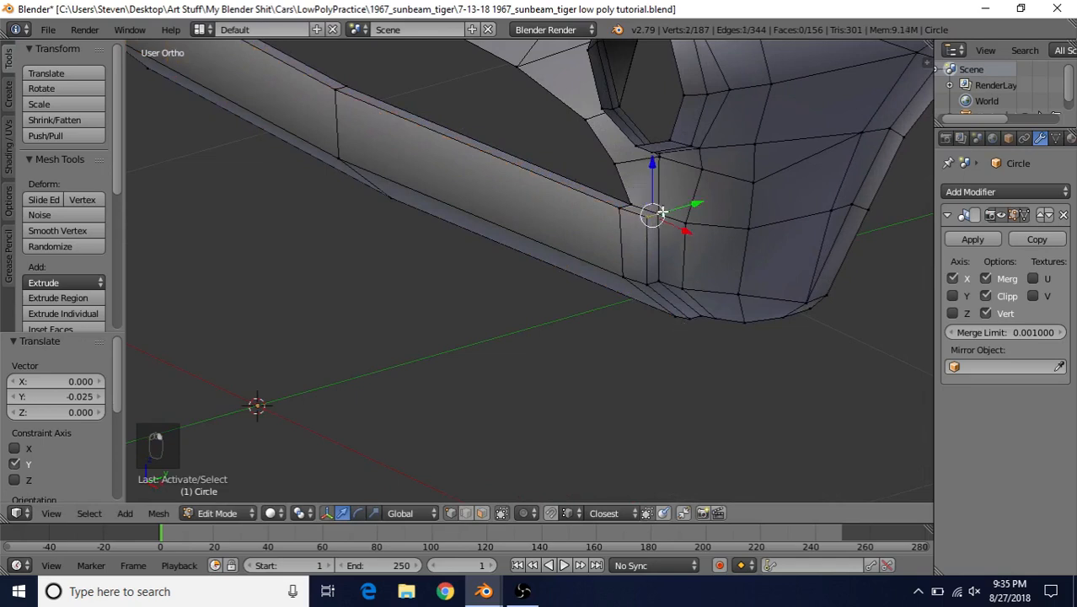
key("alt+m")
left_click(650, 228)
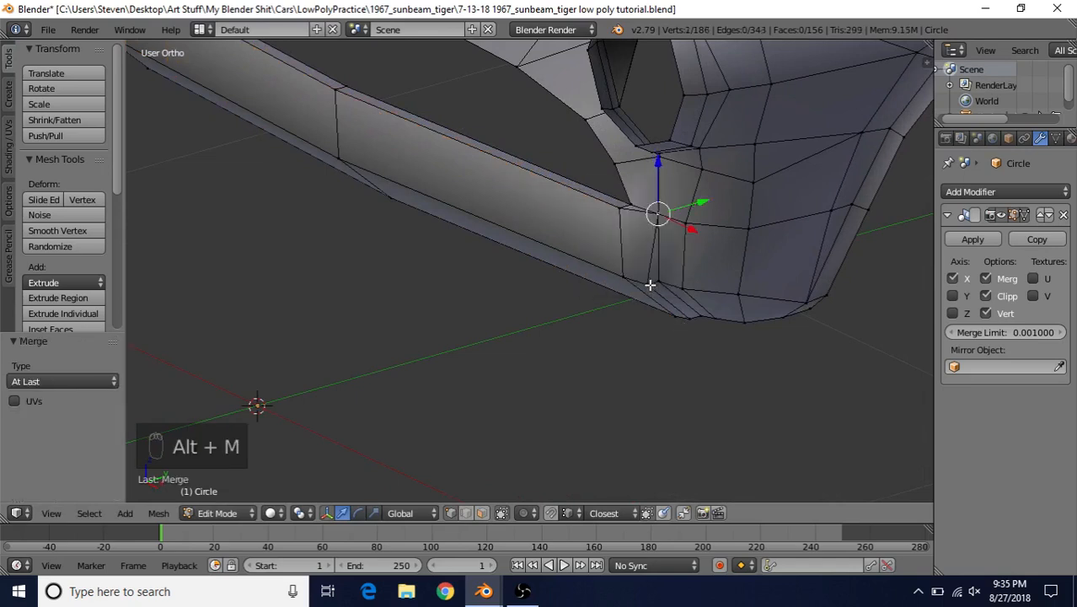
- Merge the extruded panel's middle and lower outer vertices into their adjacent body vertices using At Last, and save the file
right_click(647, 283)
middle_click_drag(646, 278, 662, 222, "shift")
right_click(663, 220, "shift")
key("shift+r")
middle_click_drag(721, 268, 636, 253)
right_click(635, 254)
right_click(646, 253, "shift")
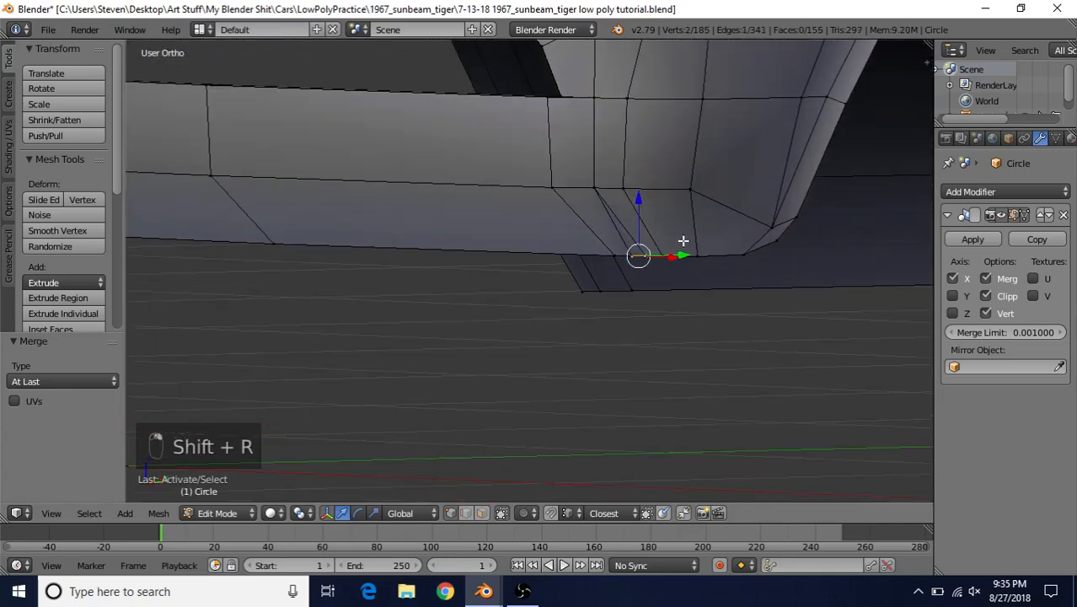
key("shift+r")
middle_click_drag(548, 295, 484, 226)
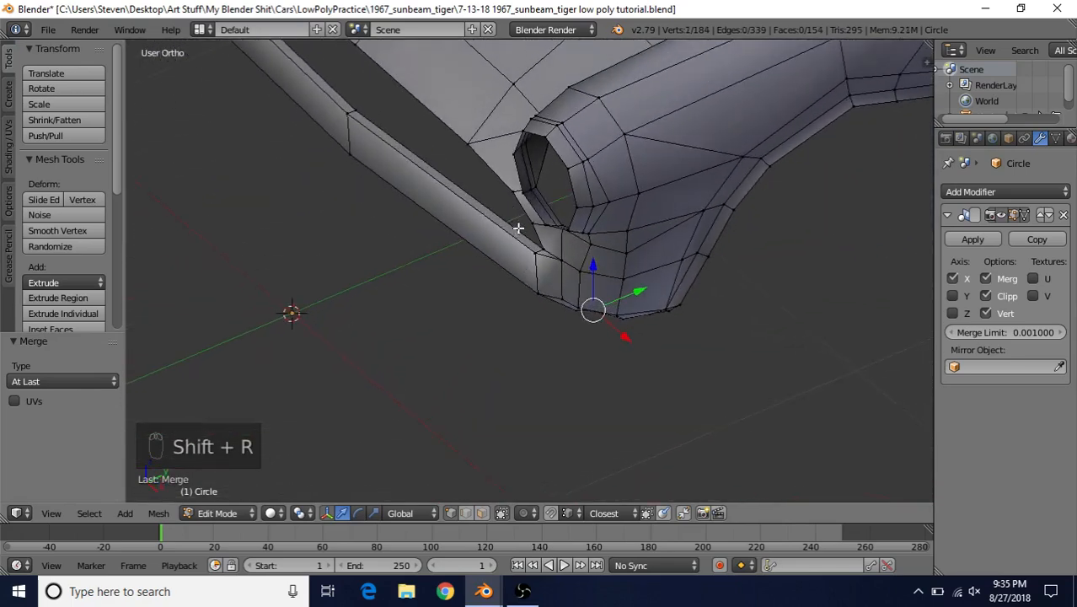
key("ctrl+s")
- Move the front panel's centre vertices and the vertices at its outer crease back 0.012 along Y, checking against the side blueprint
middle_click_drag(505, 277, 589, 332)
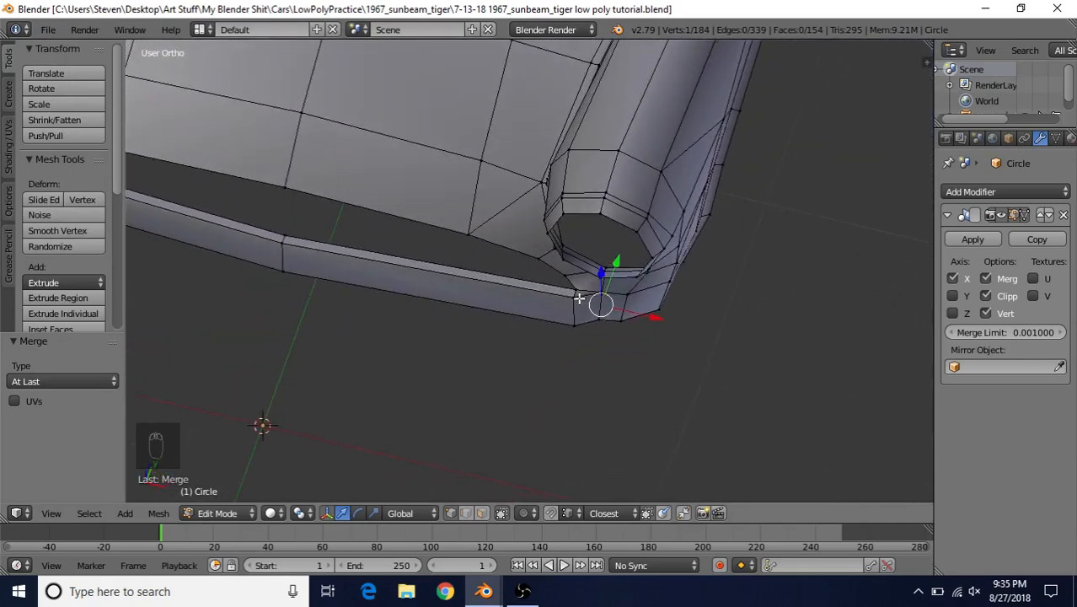
key("KP_3")
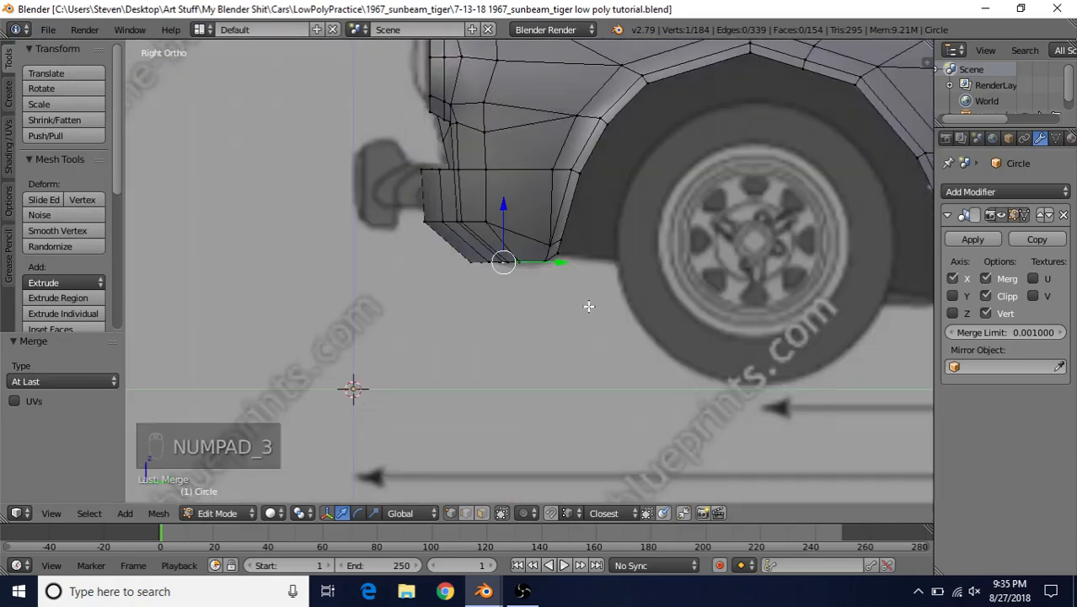
scroll(428, 200, "up", 2)
key("z")
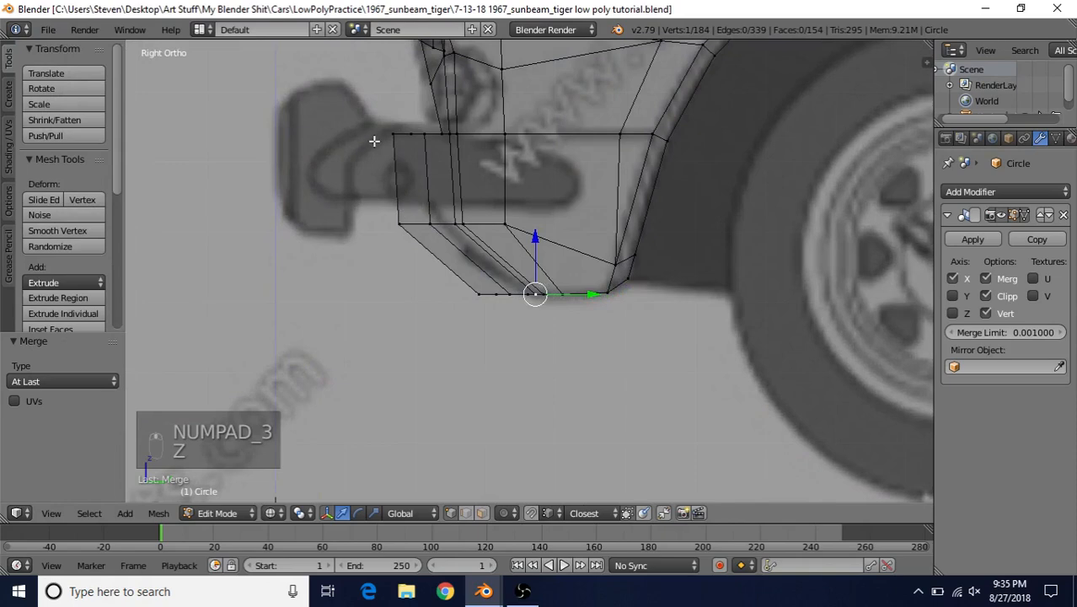
key("z")
mouse_move(408, 242)
middle_mouse_down()
mouse_move(481, 250)
mouse_move(559, 307)
middle_mouse_up()
right_click(546, 268)
right_click(550, 307, "shift")
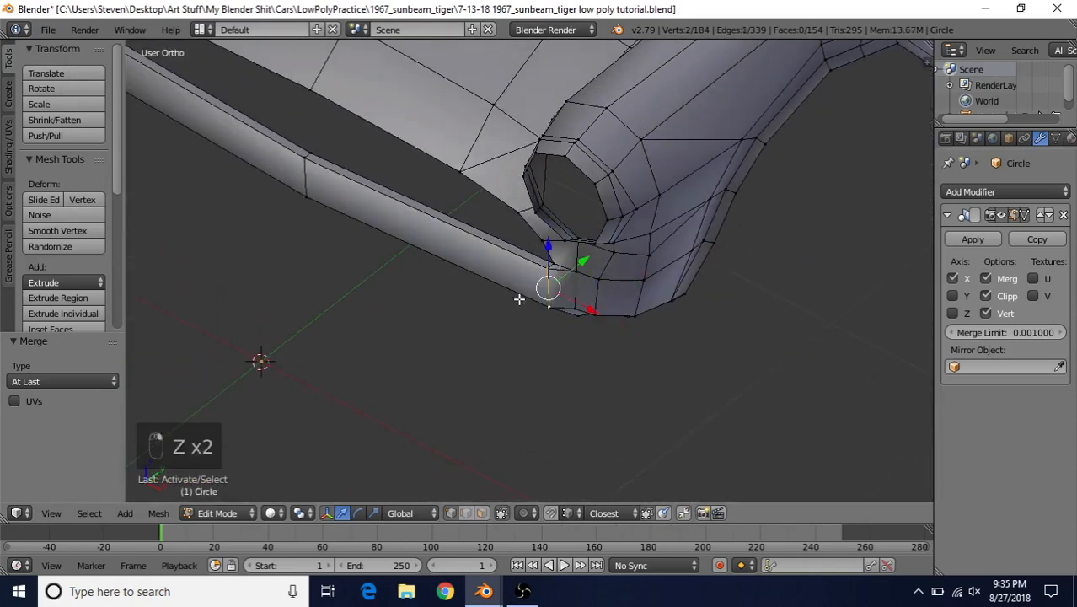
right_click(307, 161, "shift")
right_click(304, 196, "shift")
middle_click_drag(479, 250, 442, 169)
right_click(373, 276, "shift")
middle_click_drag(373, 276, 487, 230)
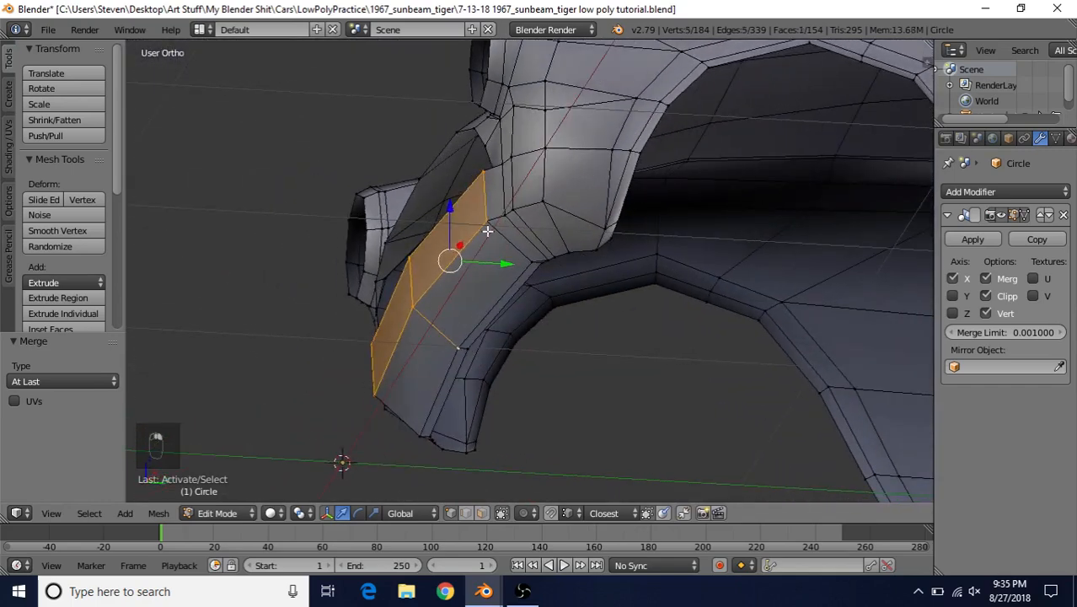
right_click(523, 254, "shift")
key("KP_3")
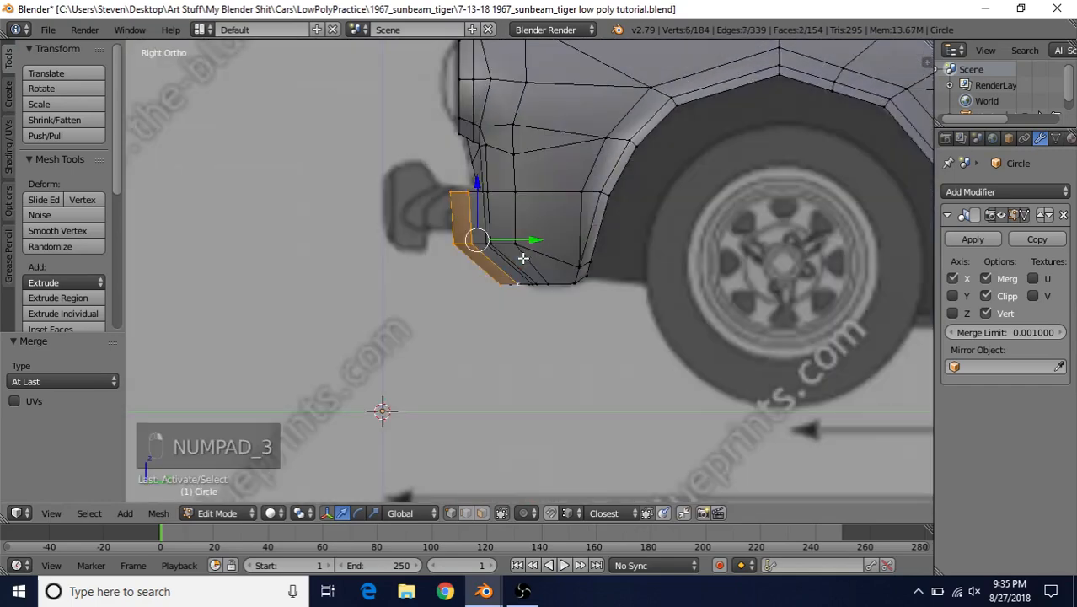
key("z")
left_click_drag(504, 228, 512, 229)
key("z")
scroll(515, 240, "down", 4)
middle_click_drag(519, 253, 624, 301)
scroll(625, 301, "up", 3)
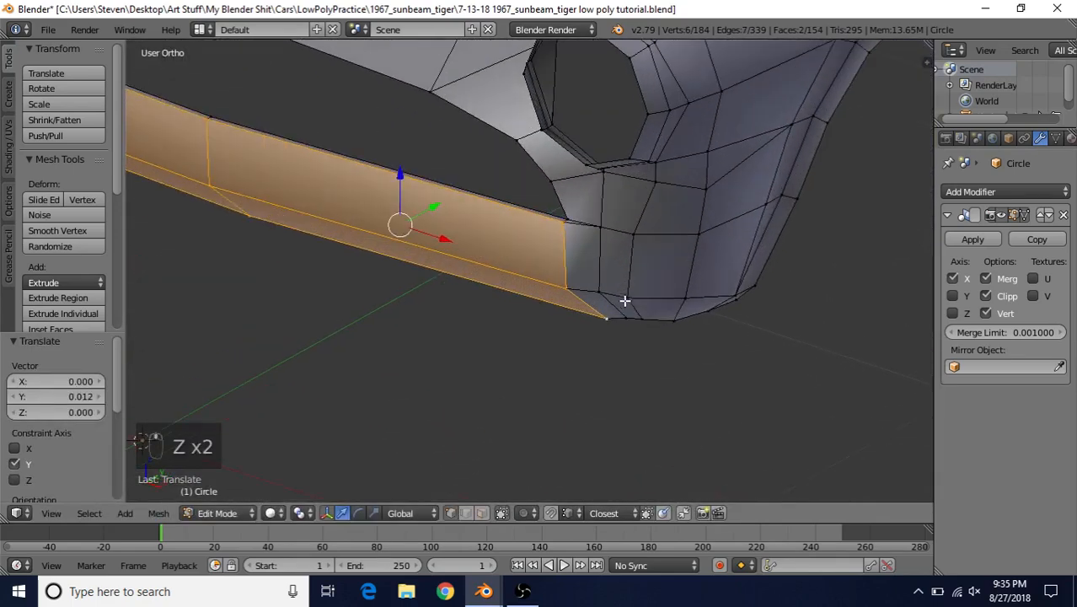
right_click(595, 225)
right_click(597, 279, "shift")
right_click(625, 312, "shift")
middle_click_drag(632, 253, 591, 281)
mouse_move(603, 311)
left_mouse_down()
mouse_move(579, 310)
mouse_move(601, 312)
left_mouse_up()
middle_click_drag(601, 312, 565, 279)
key("a")
- Space out the two vertices on the body corner's lower edge, moving the outer one 0.017 and the inner one 0.009 along X
right_click(591, 257)
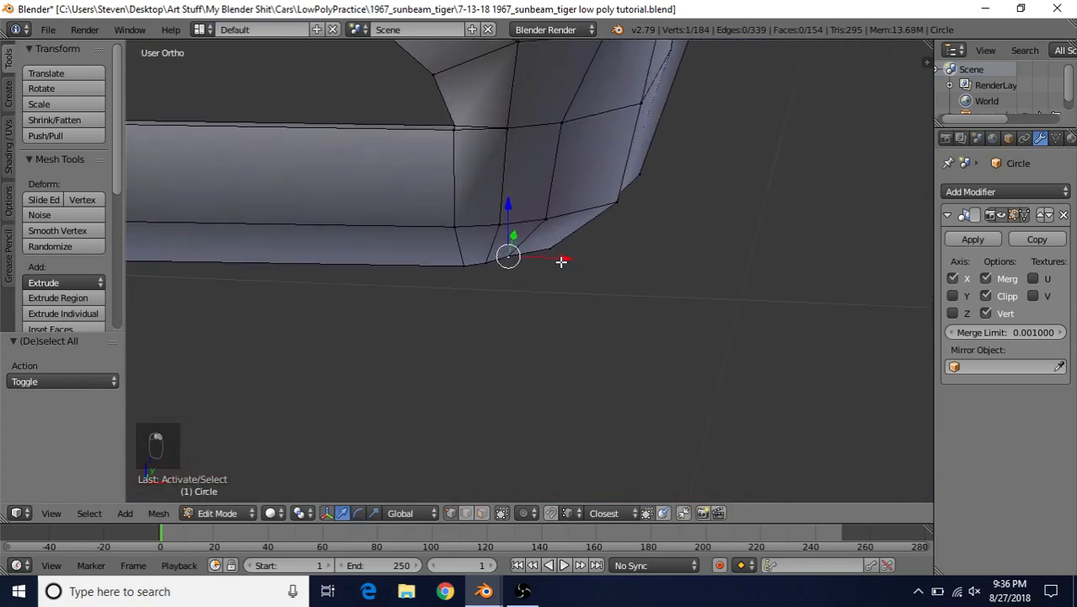
key("g")
key("x")
left_click(480, 262)
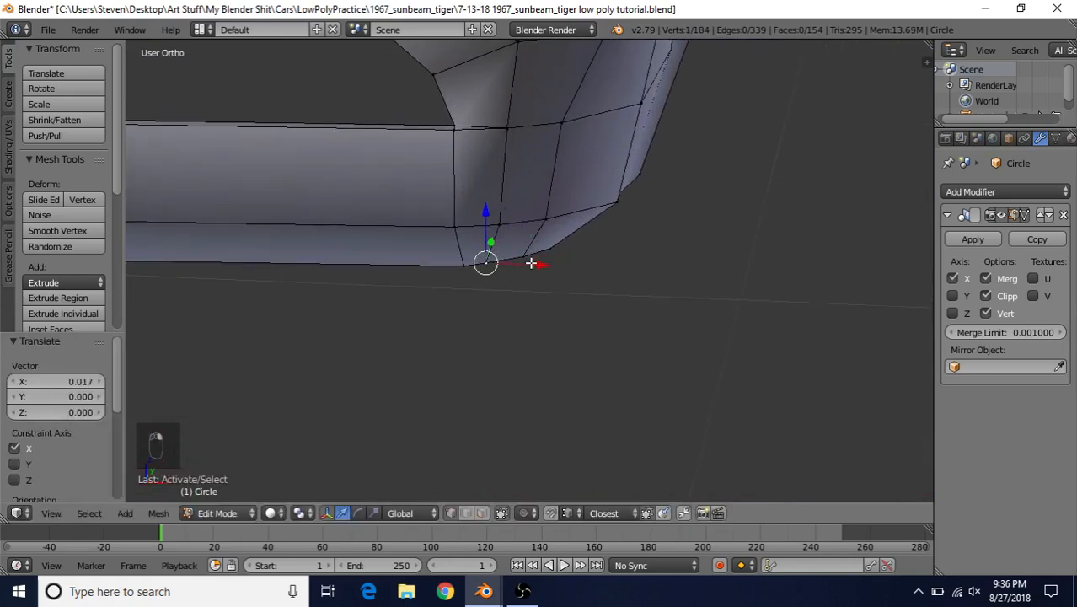
key("g")
key("x")
left_click(472, 270)
- Move the overlapping vertices at the front panel's lower outer corner -0.012 along X and check the shape in Object Mode
key("z")
key("c")
left_click(459, 265)
key("z")
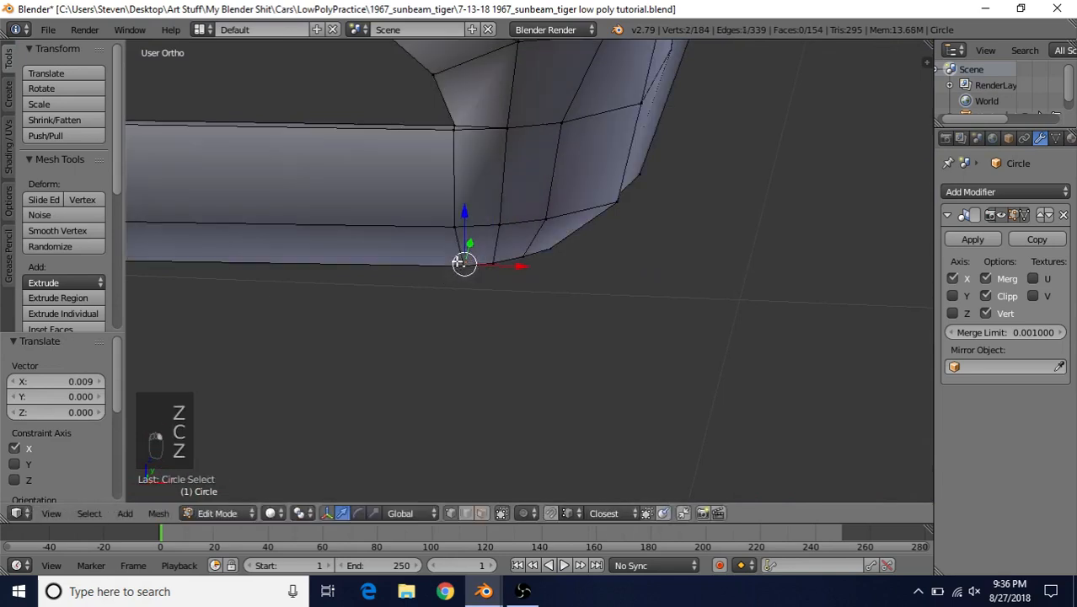
right_click(464, 261)
key("g")
key("x")
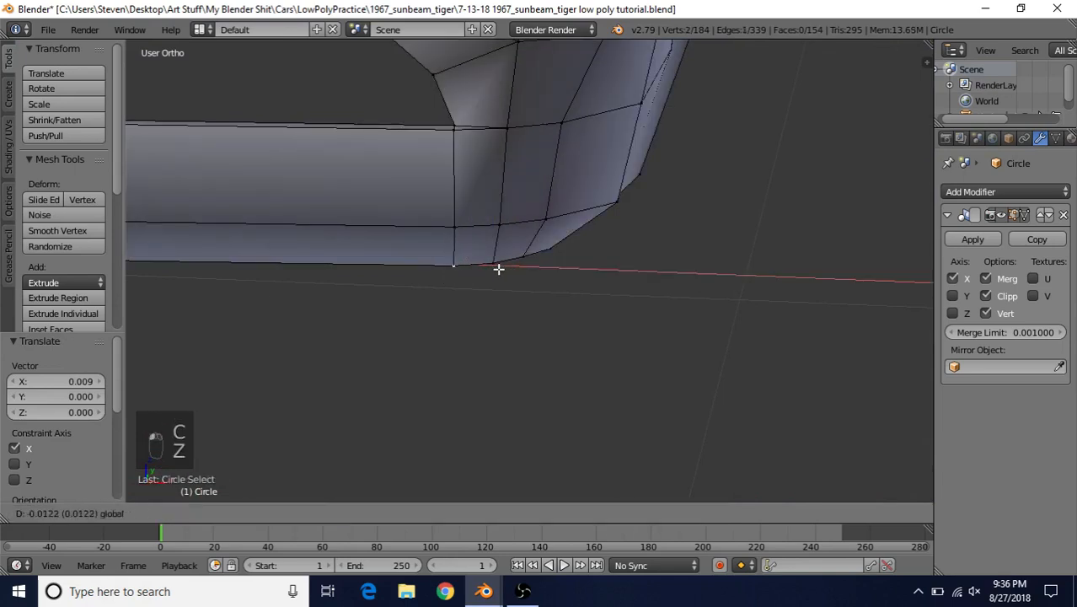
left_click(498, 269)
scroll(536, 257, "down", 5)
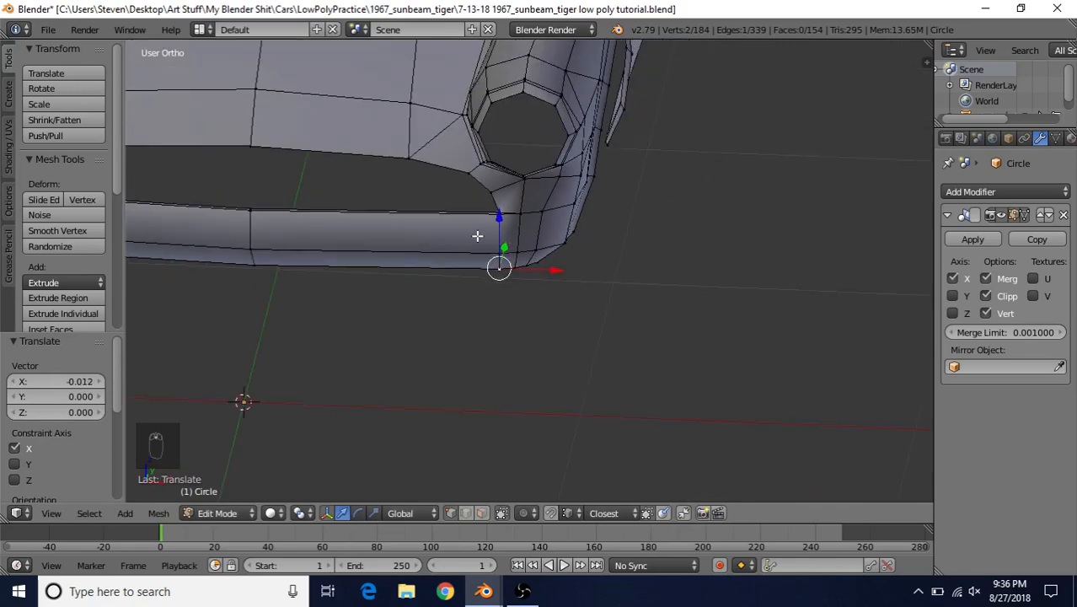
middle_click_drag(477, 236, 591, 265, "shift")
key("Tab")
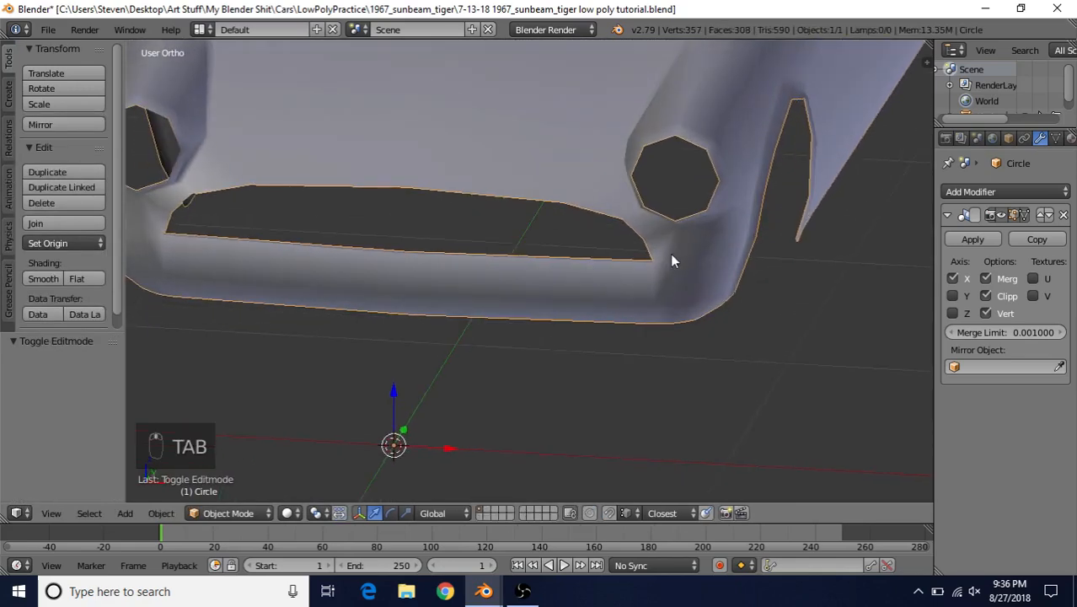
key("Tab")
- Split the corner face beneath the headlight by connecting the grille opening's lowest corner vertex to the vertex beside the panel's upper corner
scroll(653, 253, "up", 4)
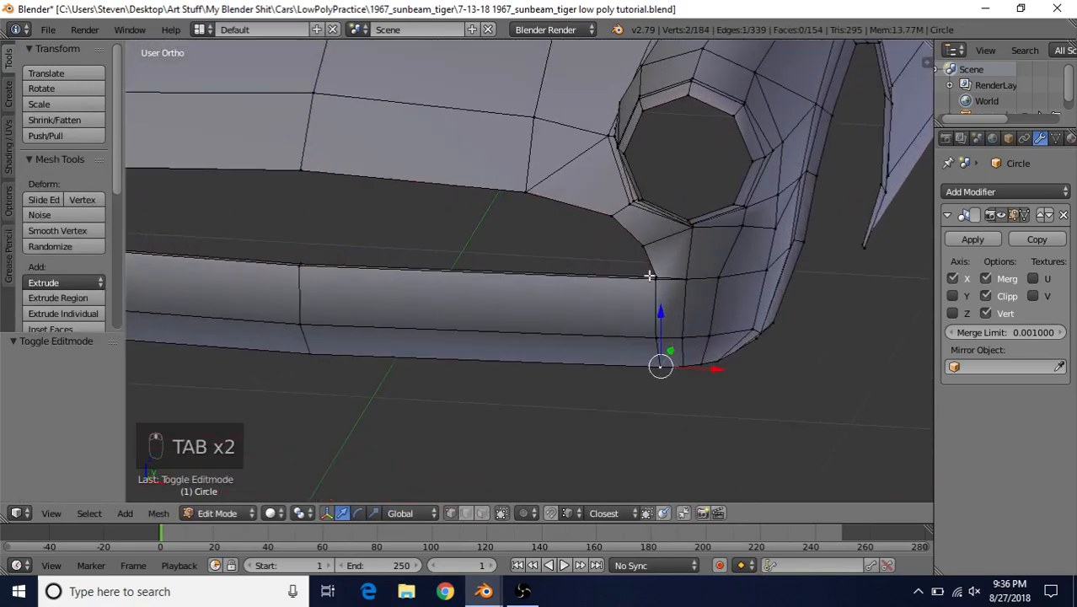
right_click(645, 246)
right_click(685, 295, "shift")
key("j")
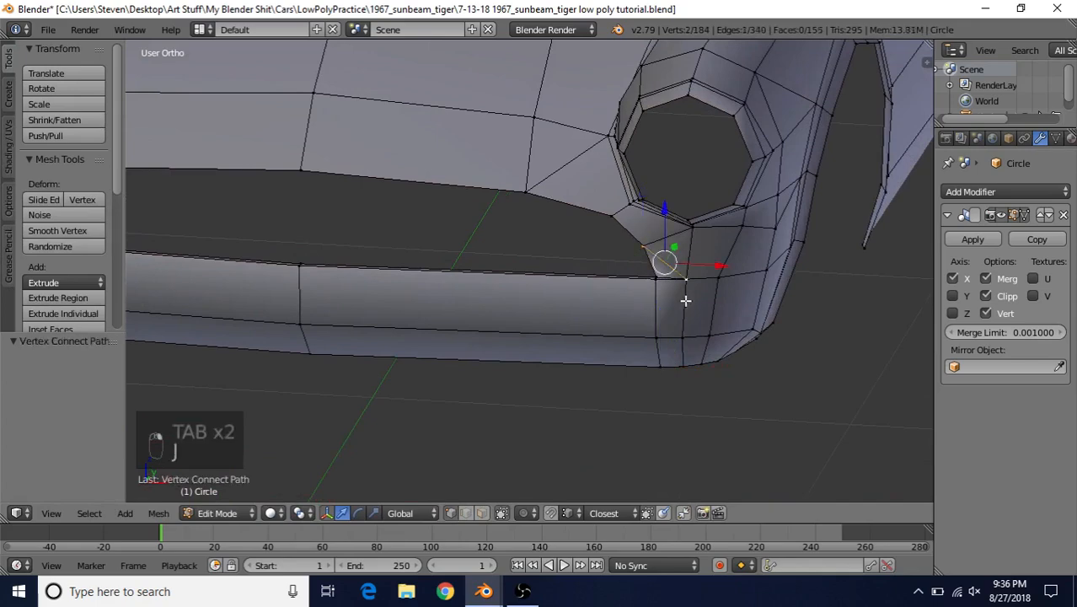
key("Tab")
key("Tab")
scroll(658, 295, "up", 4)
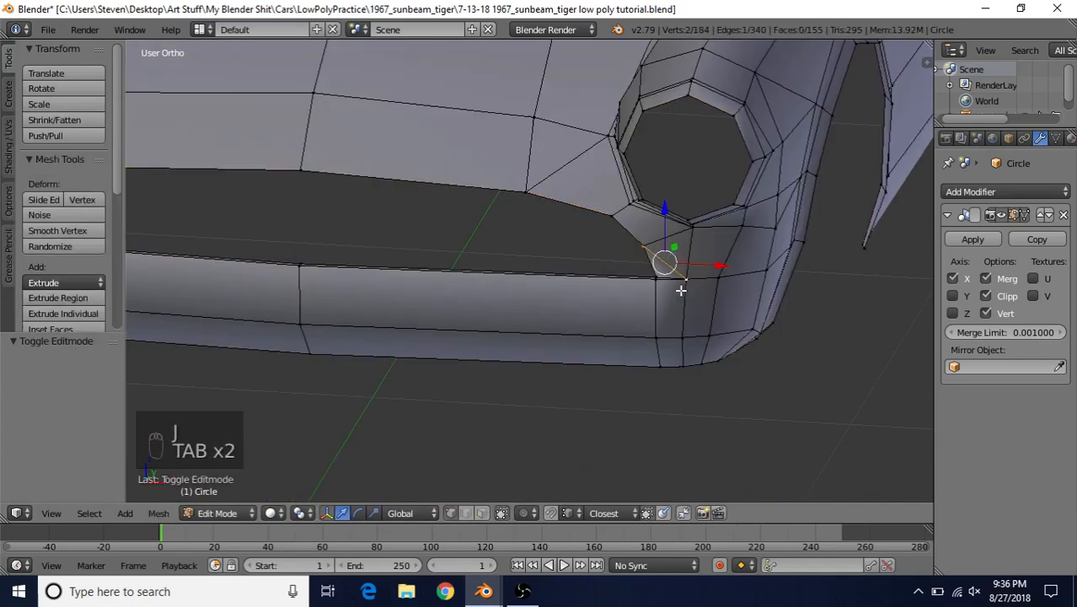
- Remake the split corner face beneath the headlight as one quad from its four surrounding vertices, then clear the selection
right_click(620, 251)
right_click(636, 320, "shift")
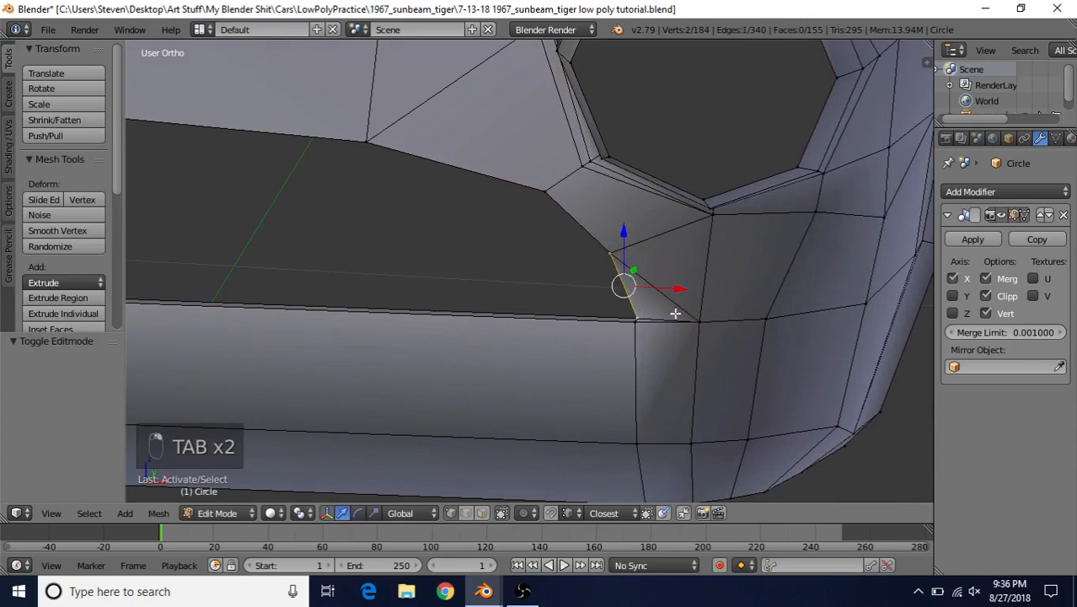
right_click(699, 321, "shift")
right_click(713, 216, "shift")
key("f")
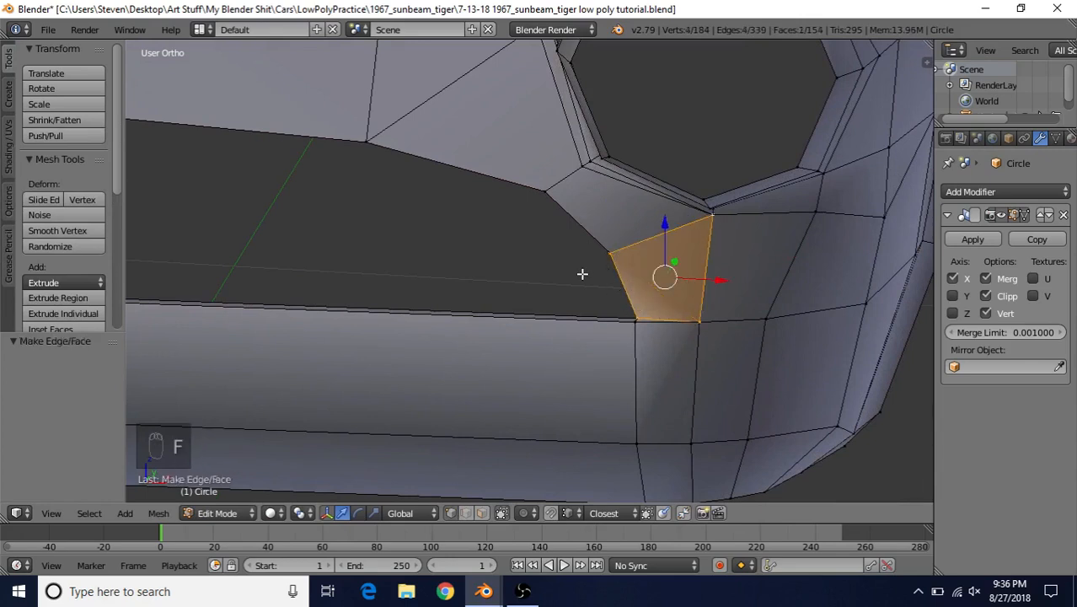
key("a")
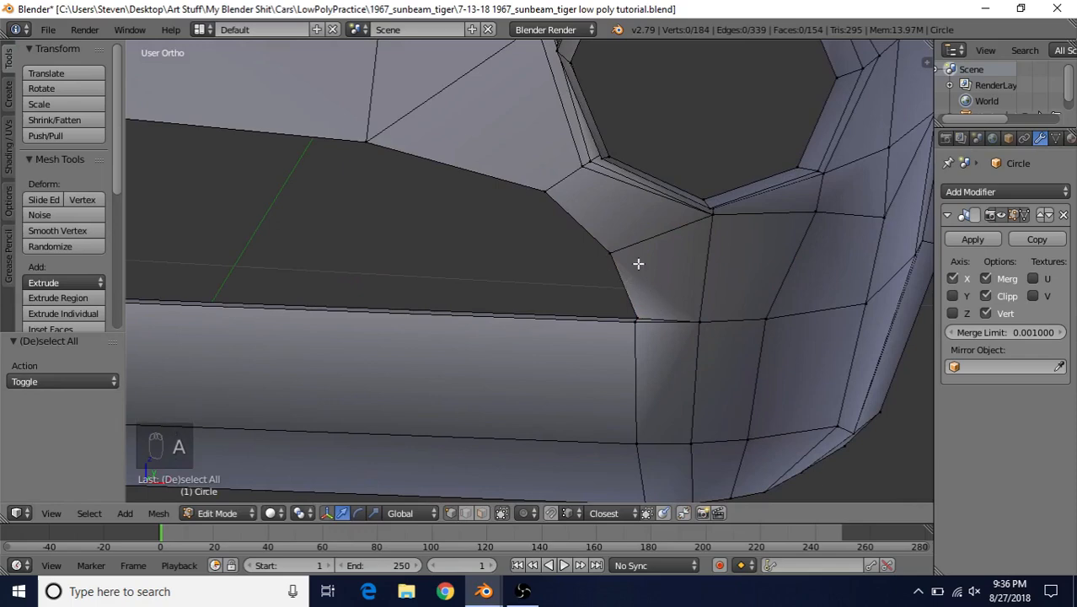
- Inset the front panel's upper and lower centre faces together with a thickness of 0.0314, working in front view
scroll(590, 312, "down", 4)
middle_click_drag(506, 321, 712, 301, "shift")
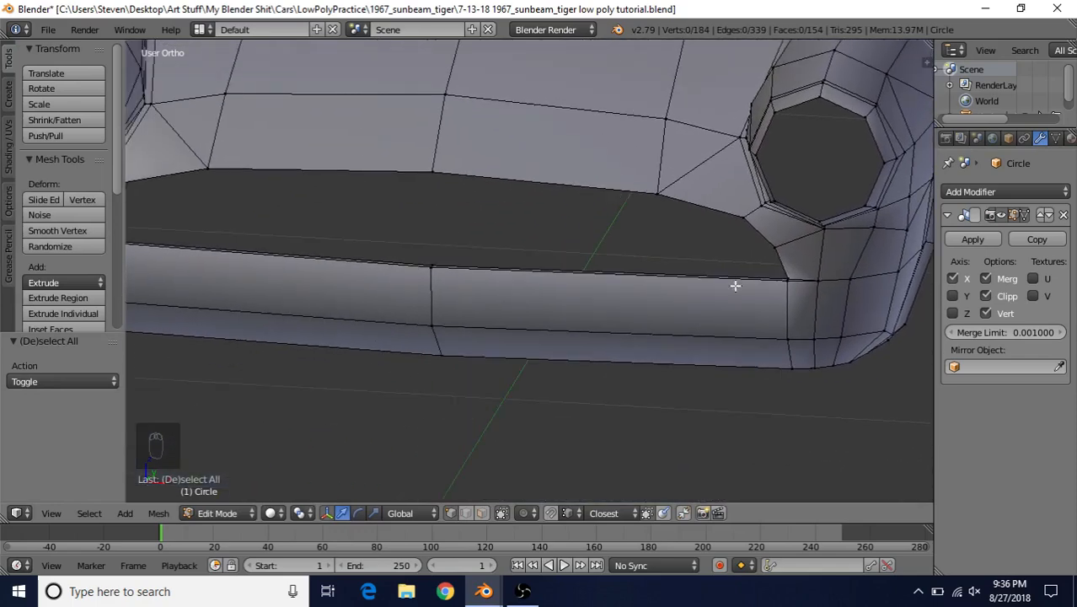
middle_click_drag(585, 317, 637, 308, "shift")
left_click(485, 511)
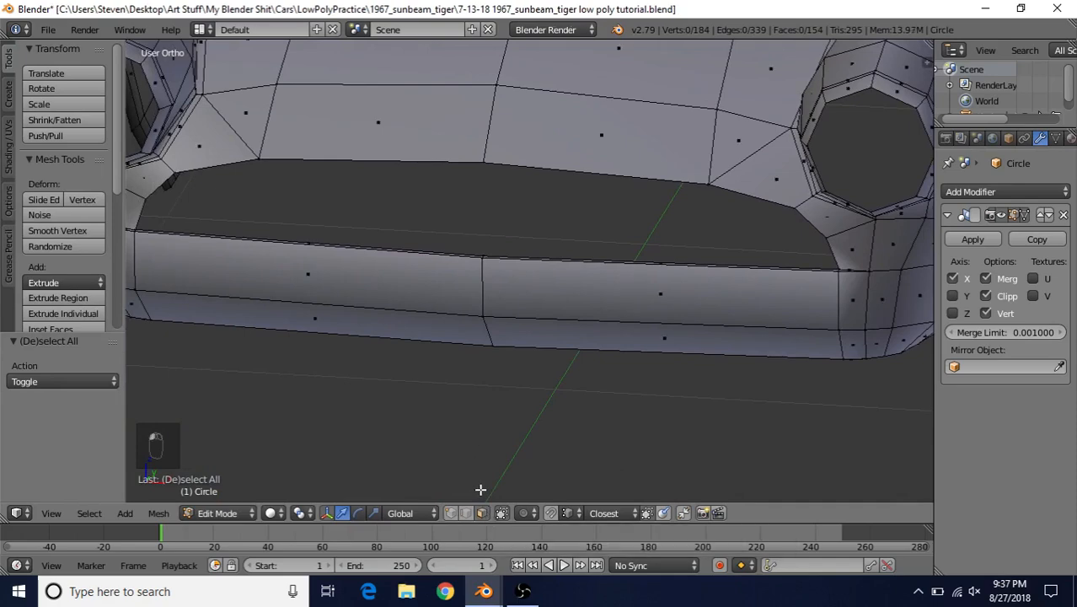
left_click(353, 301)
left_click(401, 331, "shift")
middle_click_drag(400, 331, 521, 300)
key("KP_1")
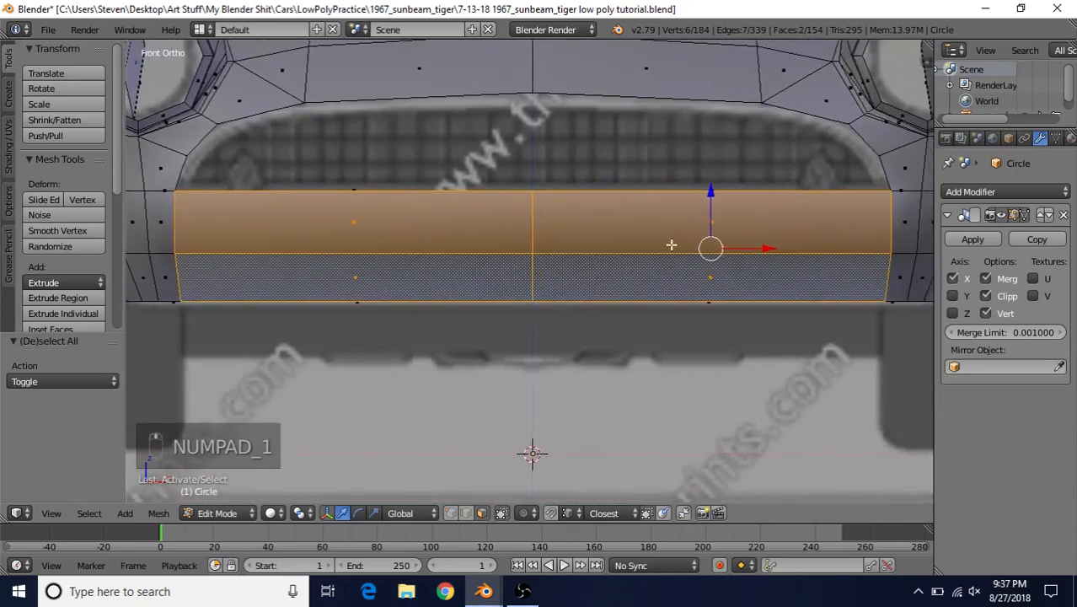
key("i")
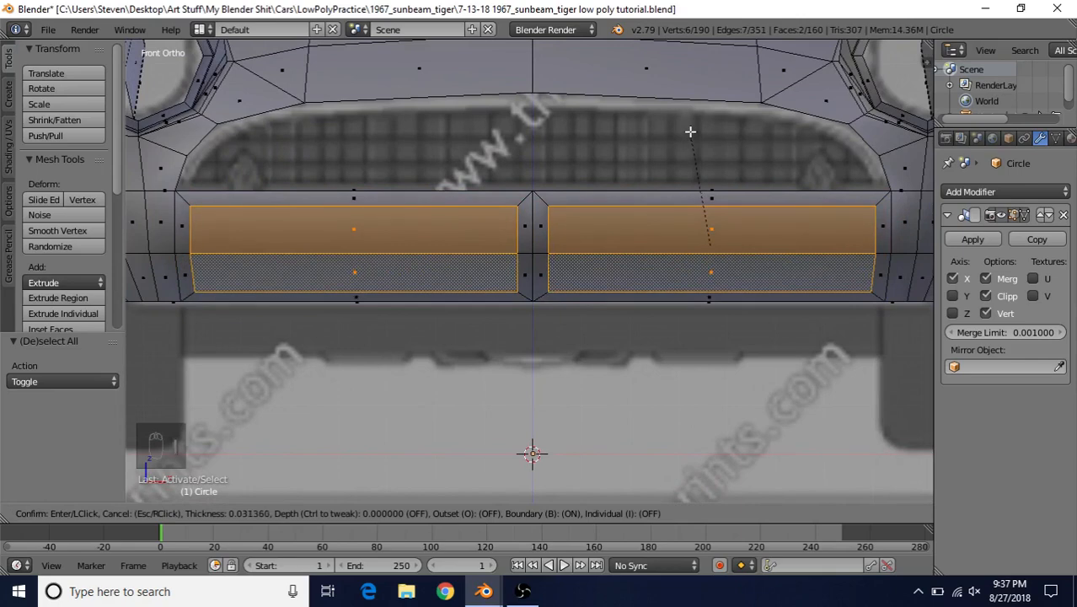
left_click(690, 131)
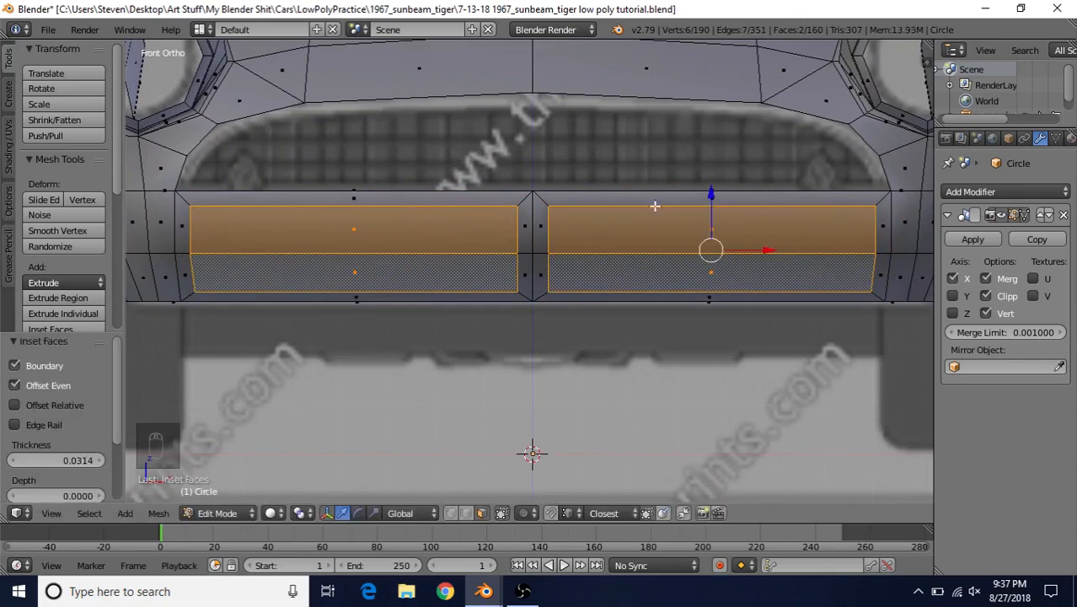
- Edge slide the inset's outer vertical edges toward the centre by a factor of -0.304, then fine-tune them by -0.006
left_click(466, 513)
middle_click_drag(471, 352, 571, 349, "shift")
right_click(286, 224)
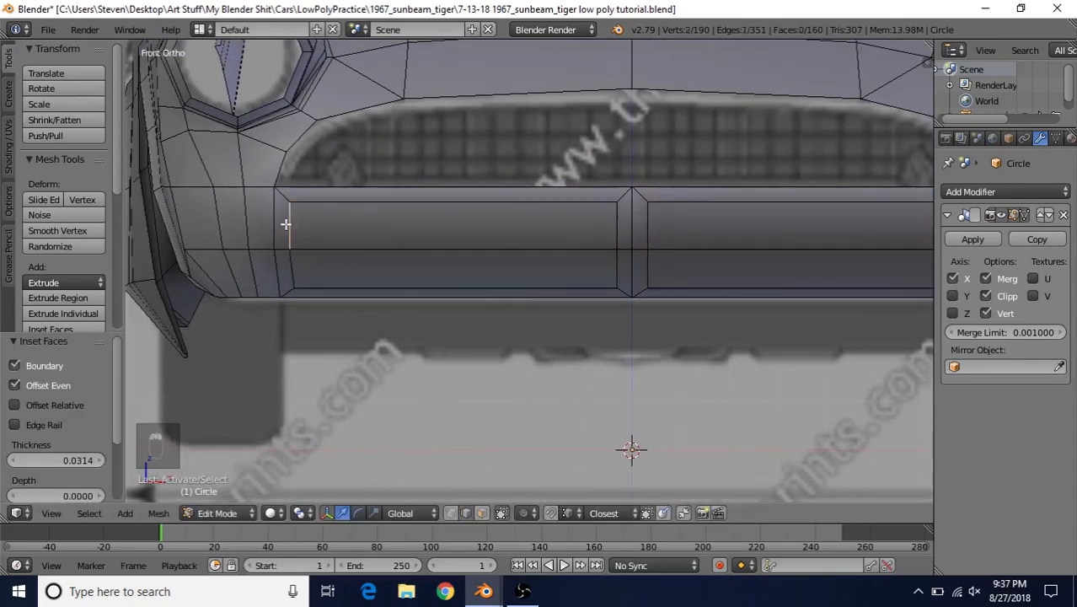
right_click(293, 263, "shift")
middle_click_drag(587, 275, 480, 279, "shift")
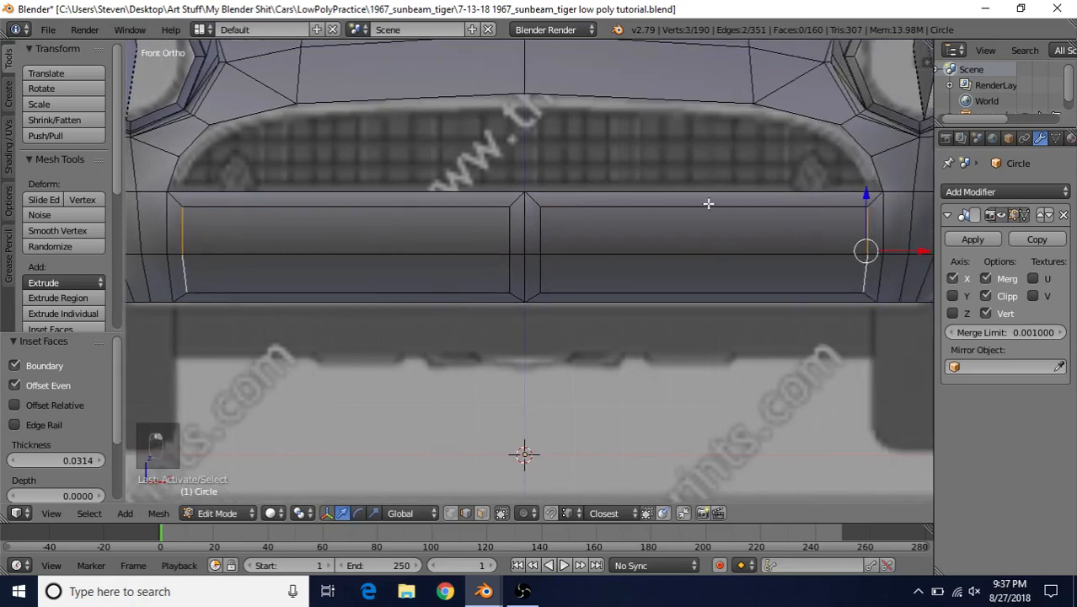
key("q")
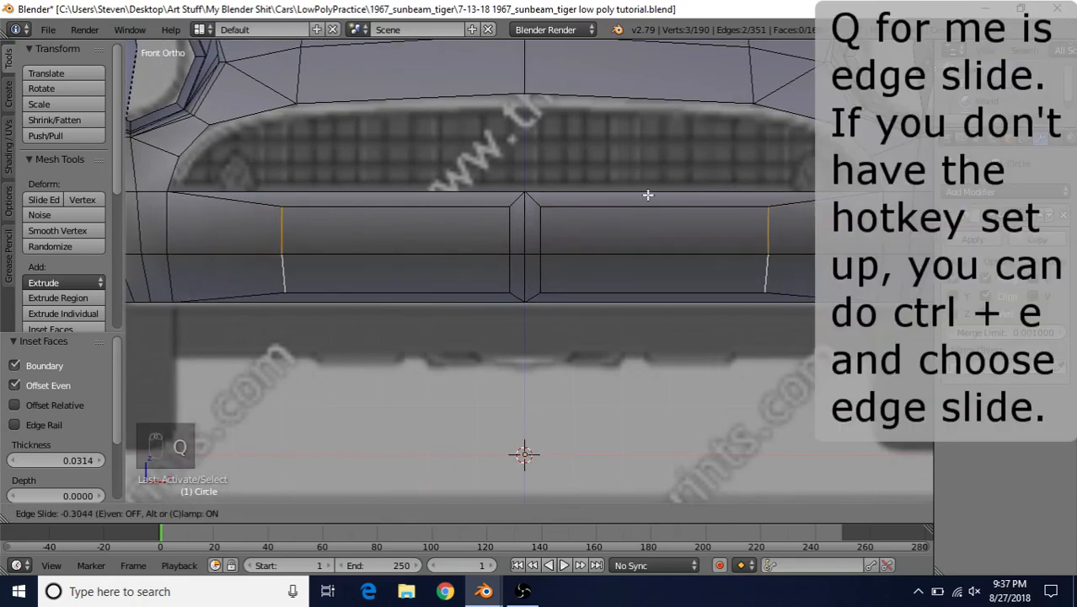
left_click(645, 193)
scroll(487, 252, "down", 2)
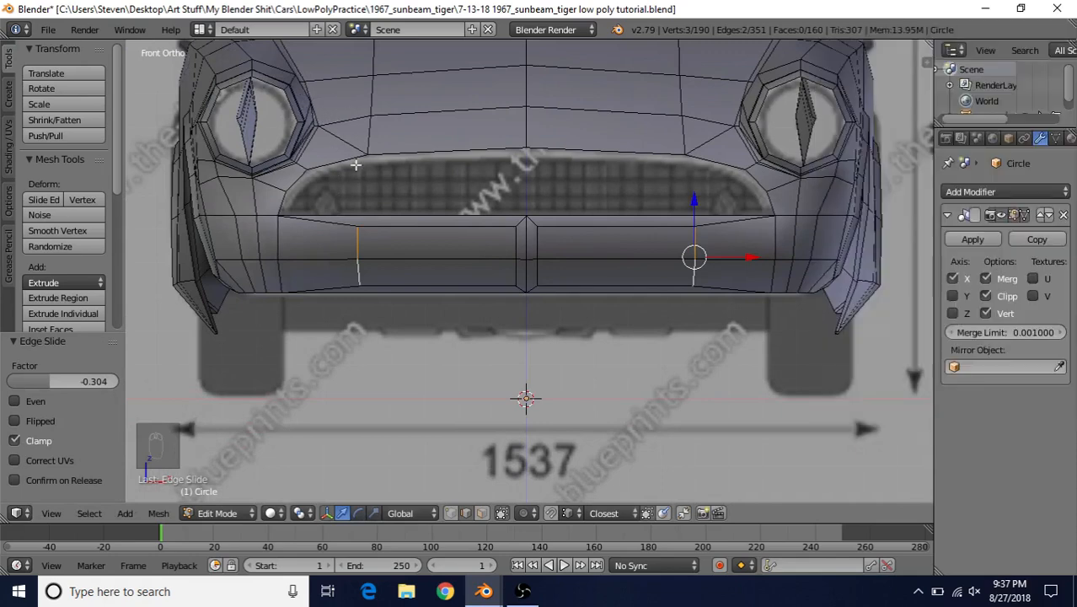
key("g")
key("g")
left_click(665, 193)
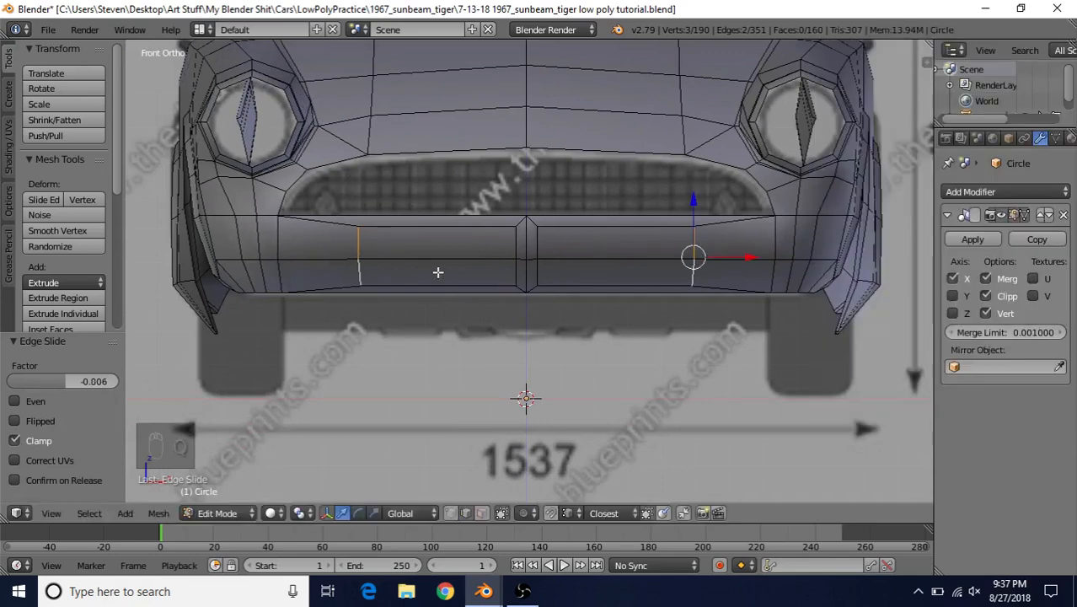
- Edge slide the inset's lower and middle horizontal edges together with the short centre edge upward by a factor of 0.436
middle_click_drag(438, 274, 439, 265, "shift")
scroll(439, 265, "up", 2)
right_click(365, 269)
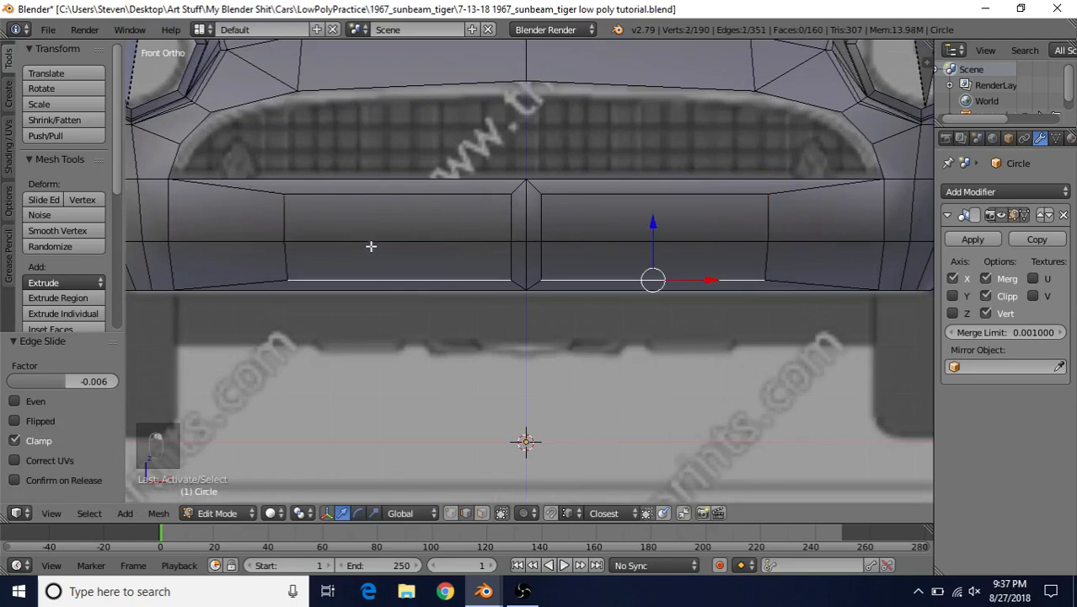
right_click(373, 244, "shift")
key("q")
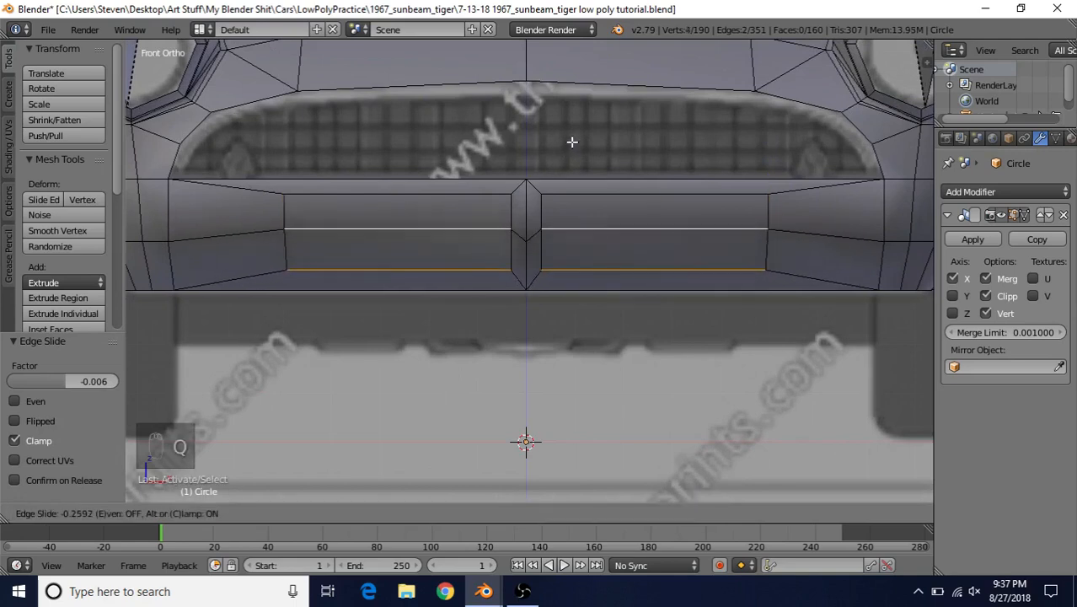
right_click(572, 141)
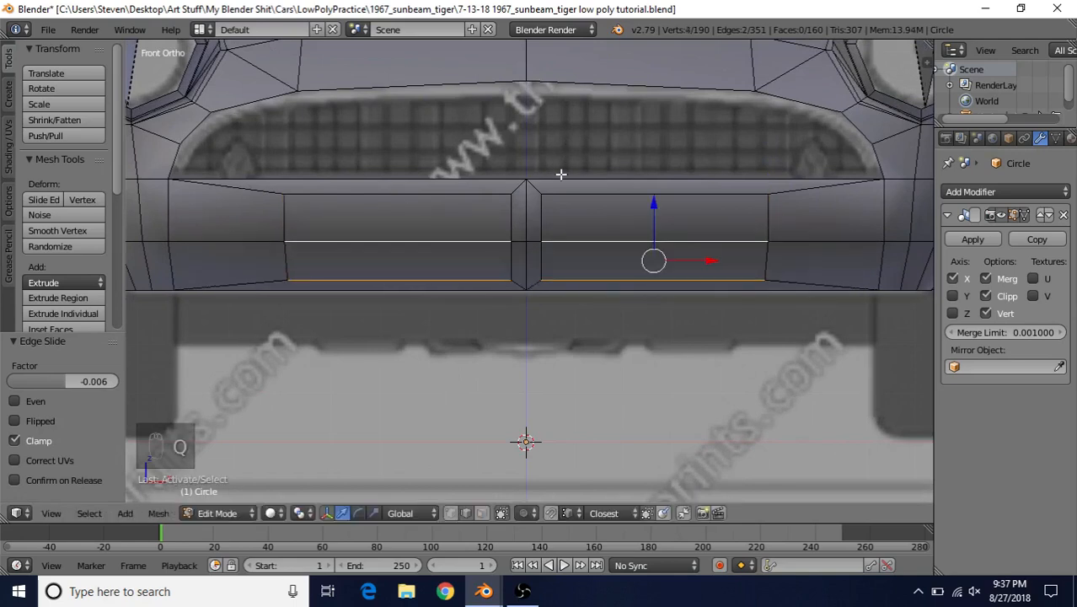
right_click(520, 244, "shift")
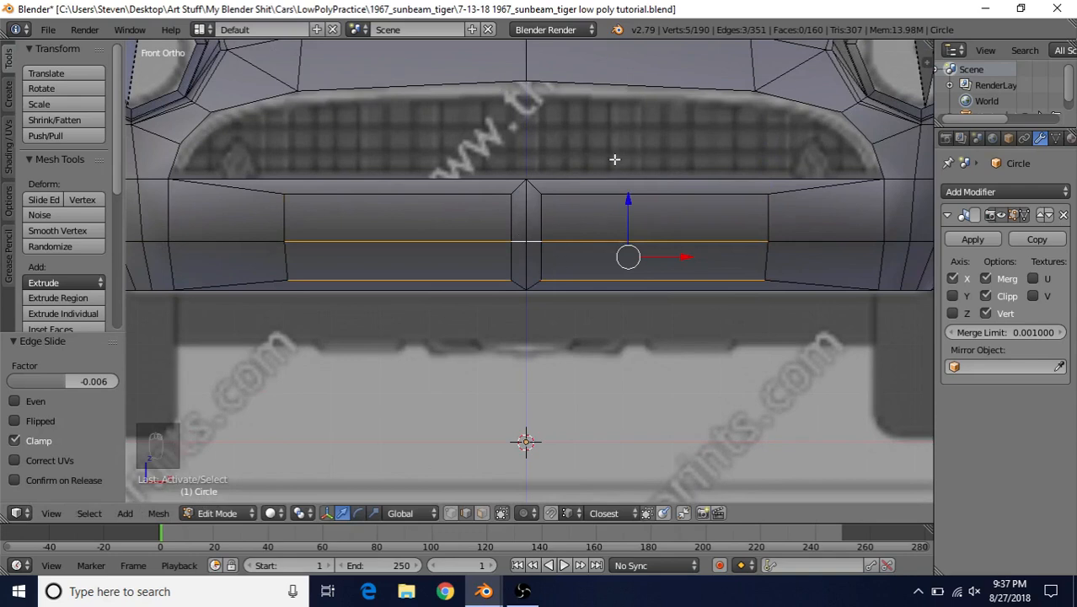
key("q")
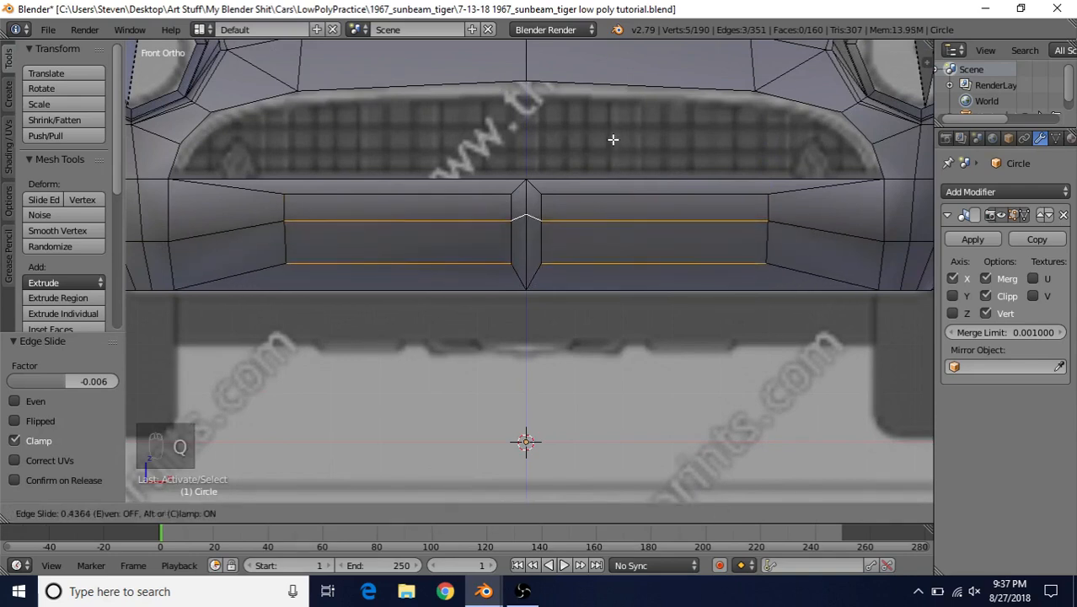
left_click(613, 139)
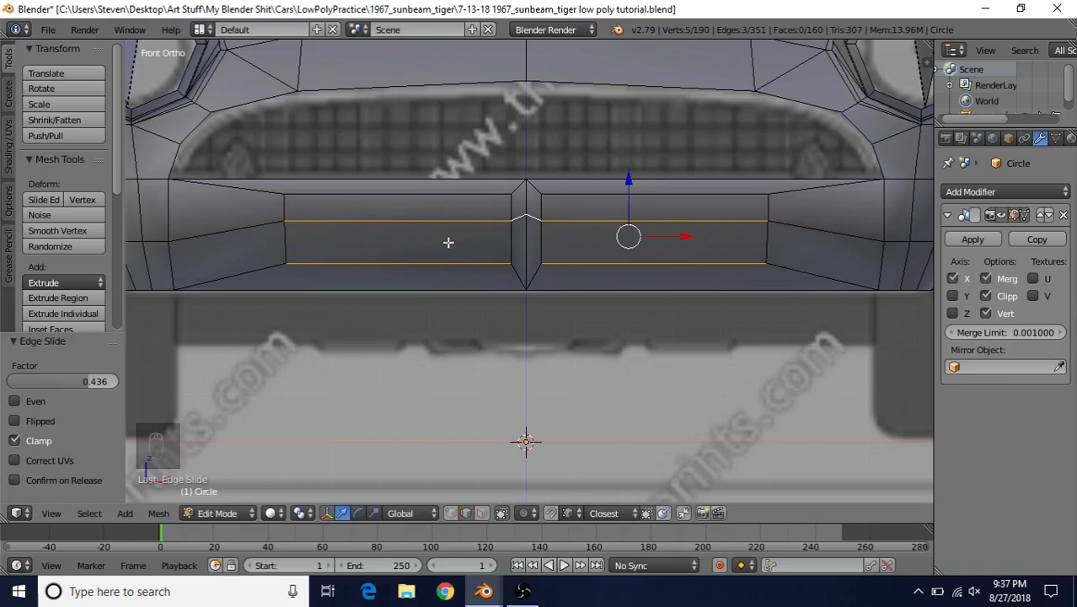
- Edge slide the inset's lower horizontal edge slightly further up by a factor of -0.091
right_click(450, 263)
key("q")
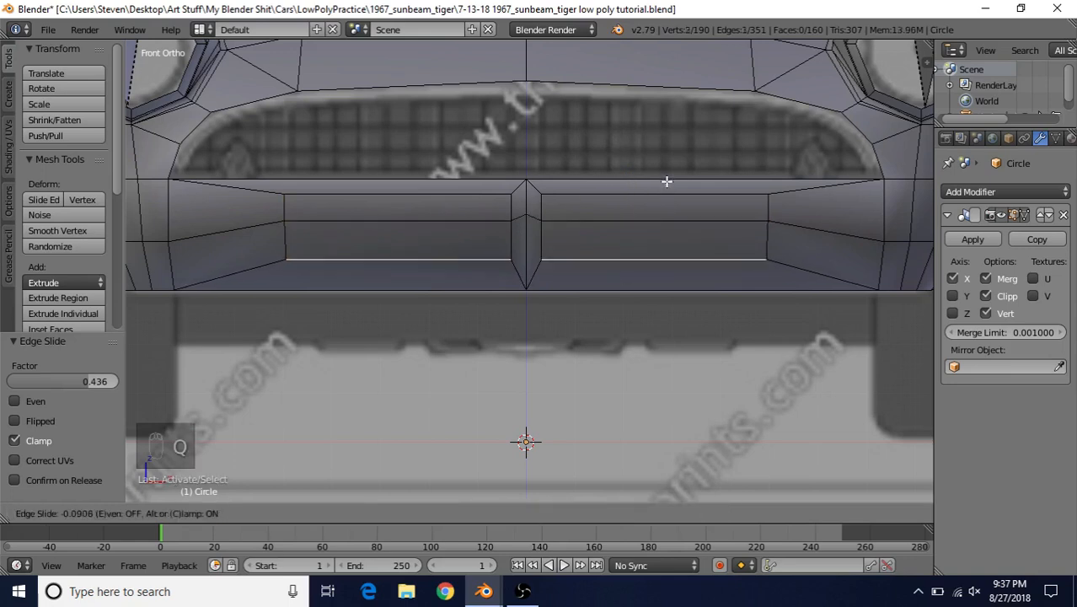
left_click(667, 181)
- Edge slide the inset's top and middle horizontal edges plus the short centre edge down by a factor of -0.095
right_click(464, 217)
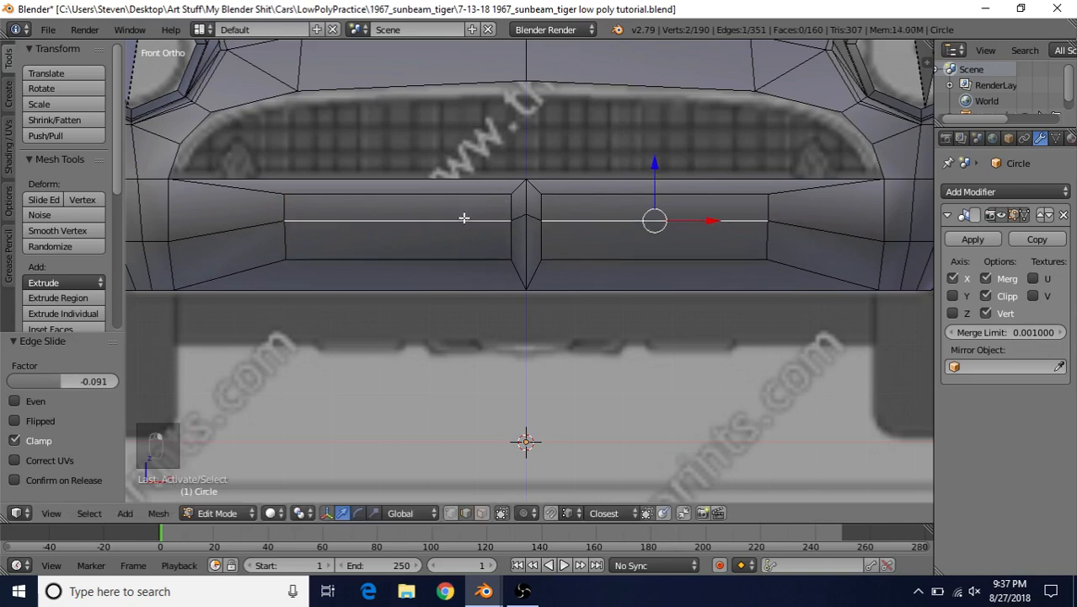
right_click(517, 219, "shift")
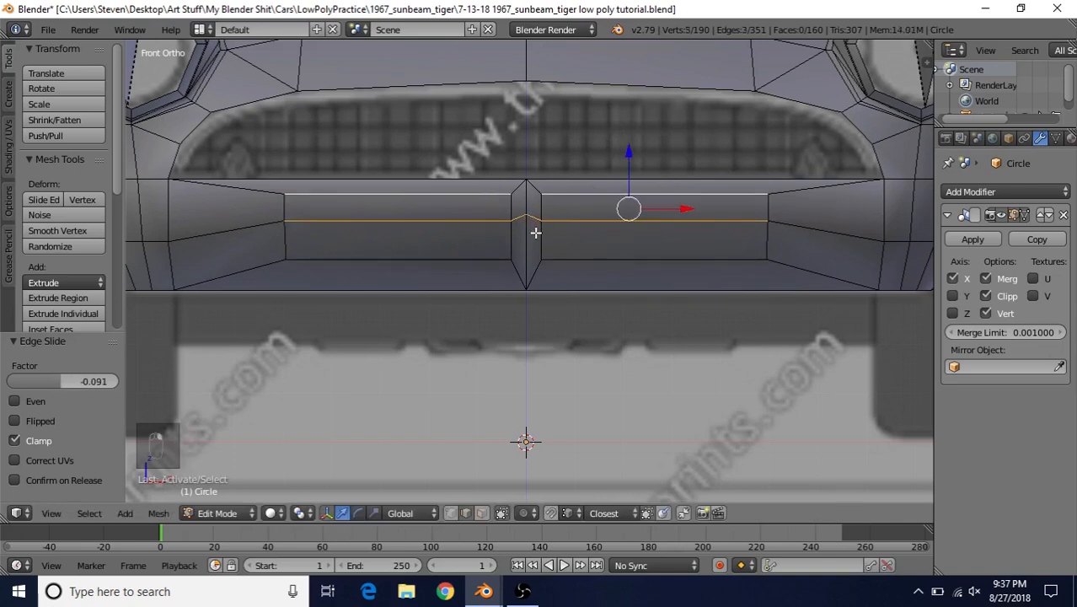
key("g")
key("g")
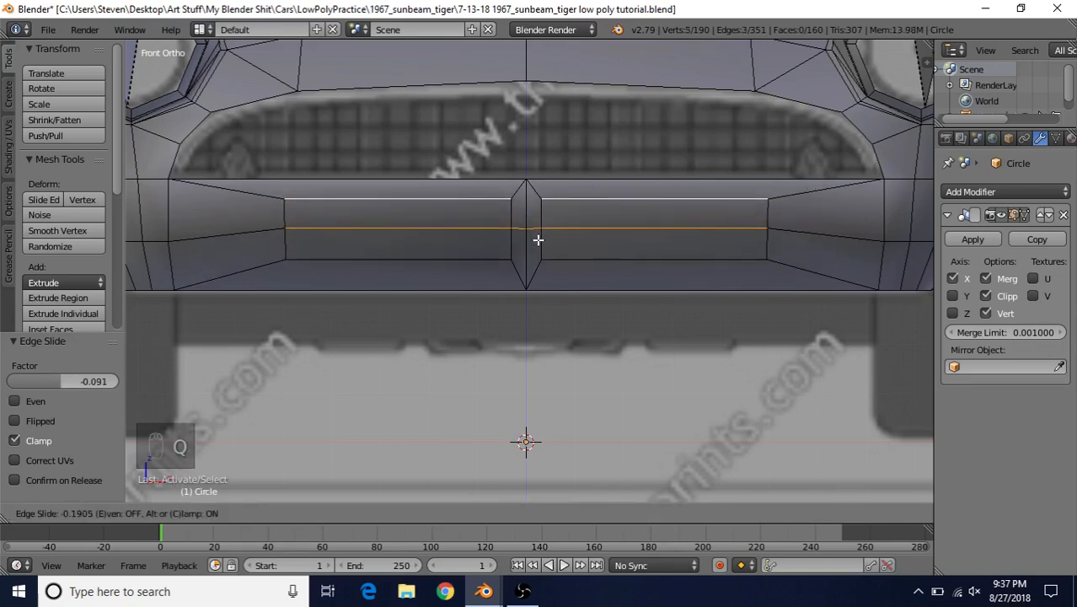
left_click(537, 237)
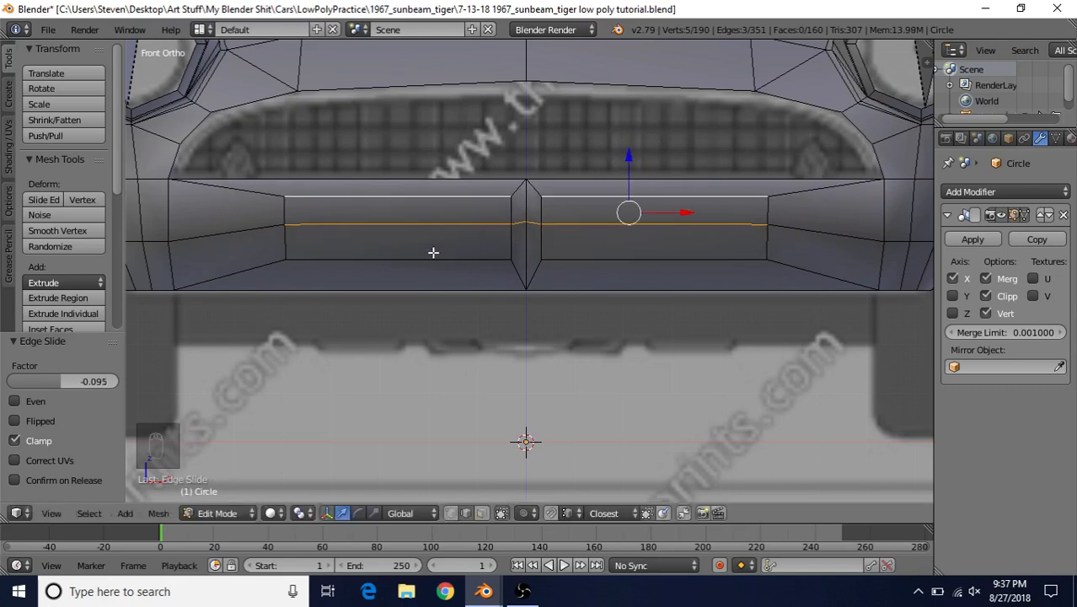
- Edge slide the inset's lower horizontal edge slightly up by a factor of -0.052
right_click(417, 256)
key("q")
left_click(418, 183)
- Edge slide the inset's middle horizontal edge together with the short centre edge slightly down by a factor of -0.042
right_click(410, 218)
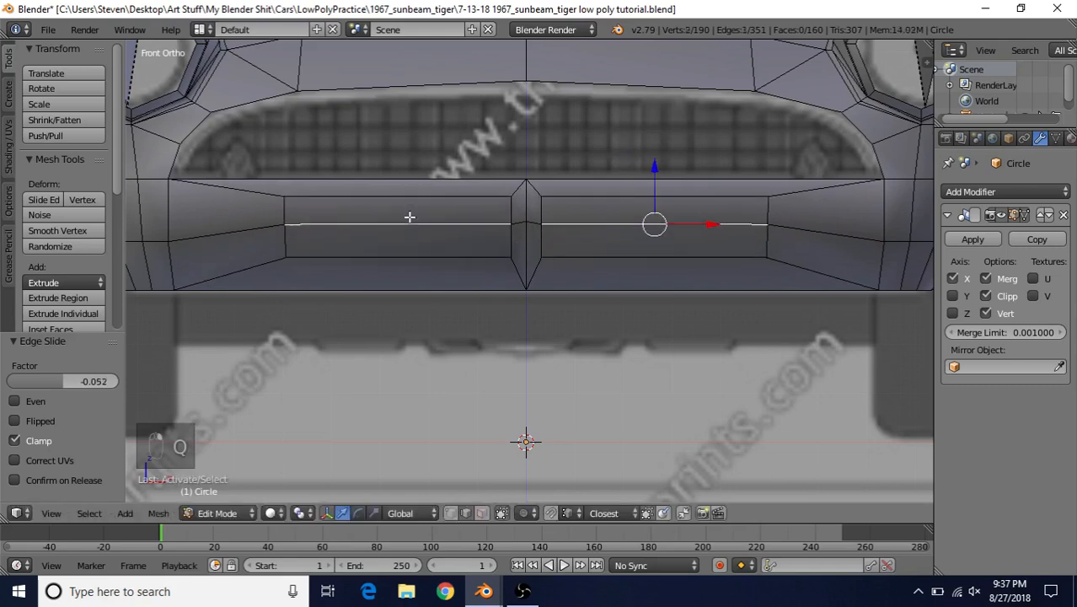
right_click(515, 221, "shift")
key("q")
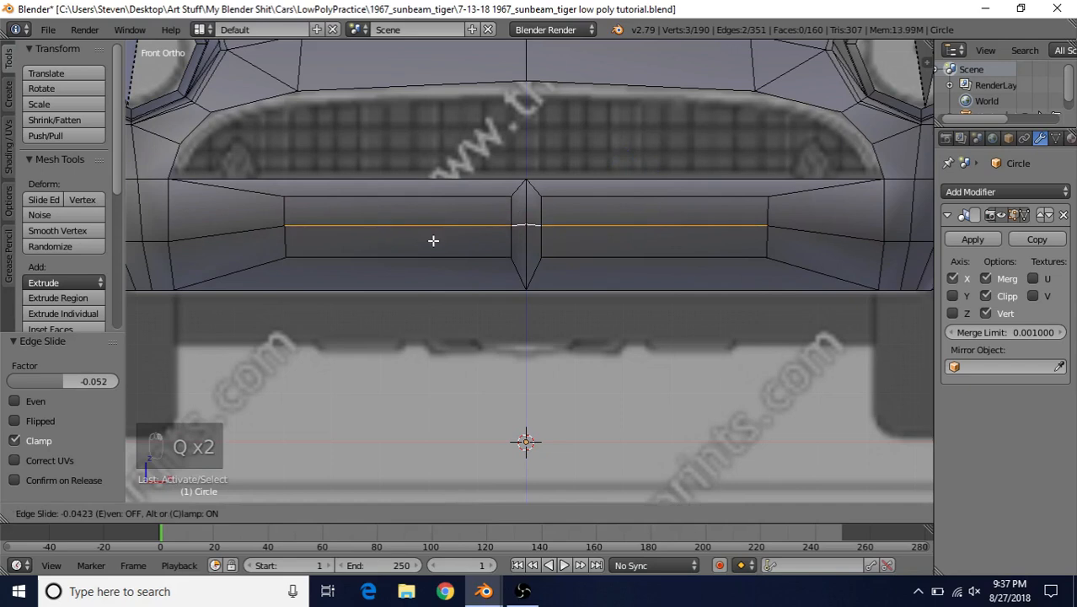
left_click(365, 225)
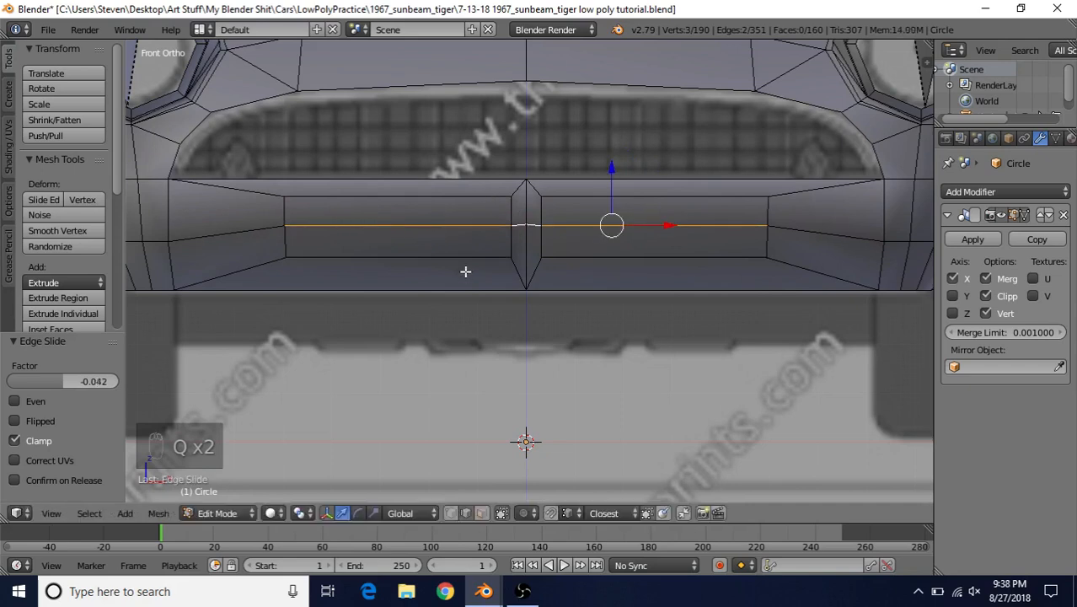
- Edge slide the inset's outer vertical edges toward the centre by a factor of -0.055, followed by a further -0.037
right_click(287, 225)
right_click(286, 242, "shift")
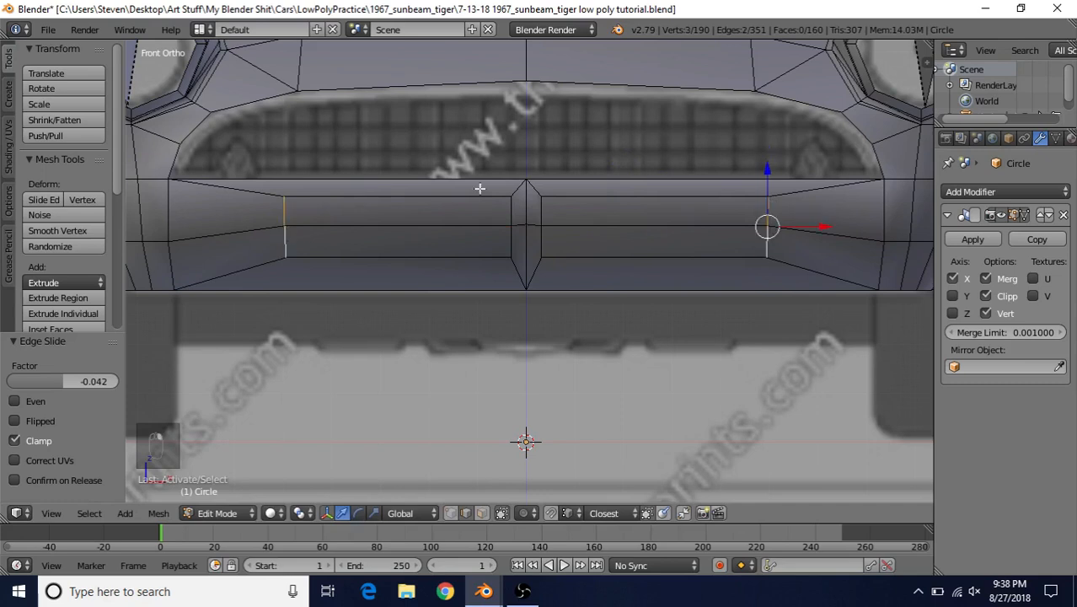
key("g")
key("g")
left_click(615, 166)
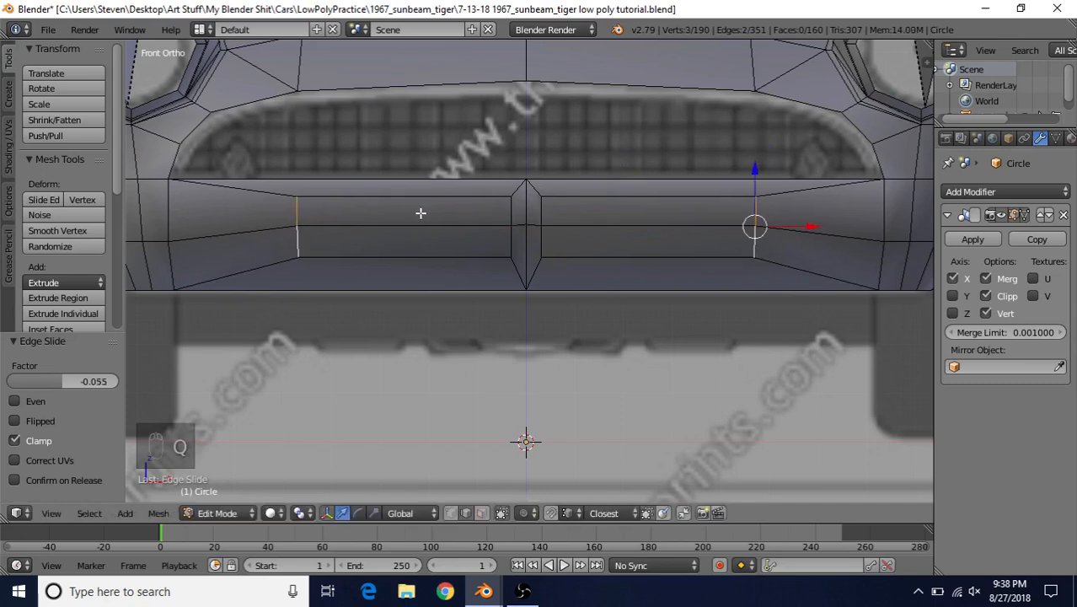
key("g")
key("g")
left_click(614, 155)
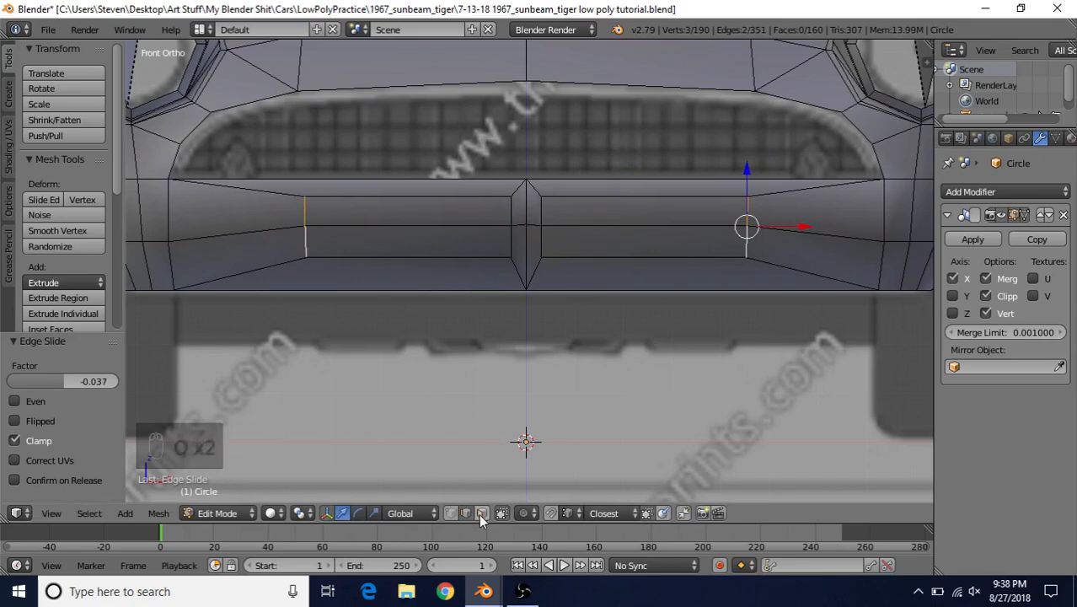
- Extrude the two stacked inset faces beside the centre divider in place and move them back 0.017 along Y
key("a")
scroll(474, 382, "down", 3)
middle_click_drag(486, 276, 437, 302)
scroll(420, 318, "up", 5)
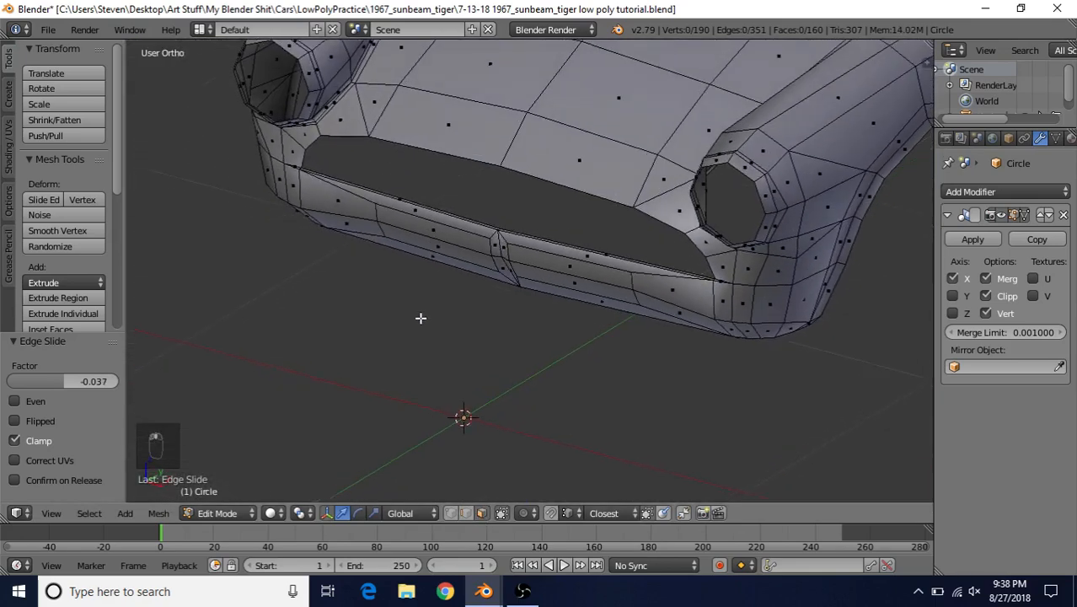
right_click(409, 224)
right_click(409, 237, "shift")
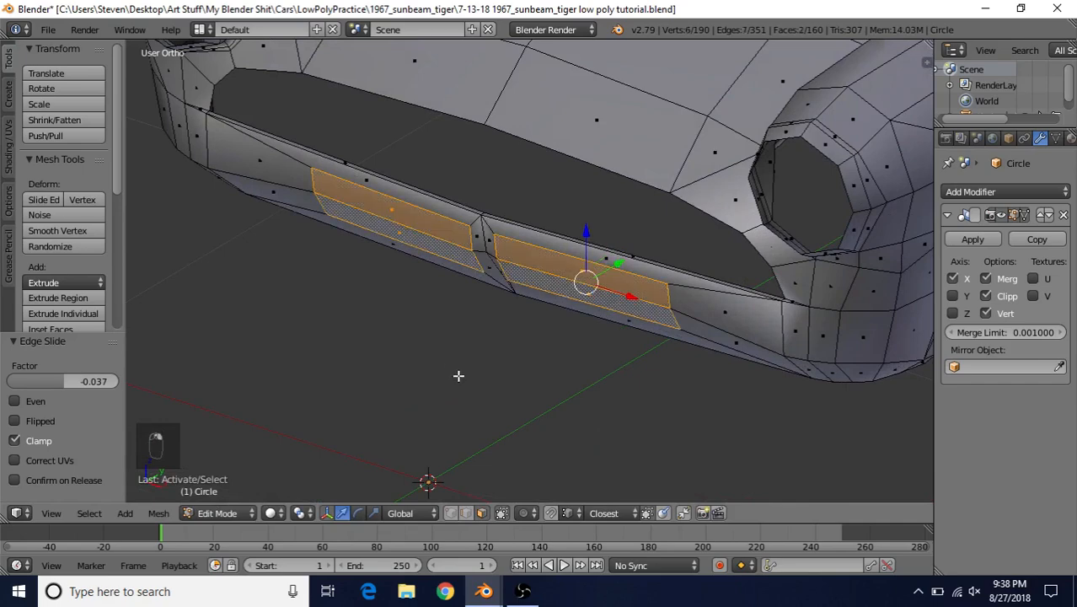
middle_click_drag(474, 354, 594, 237)
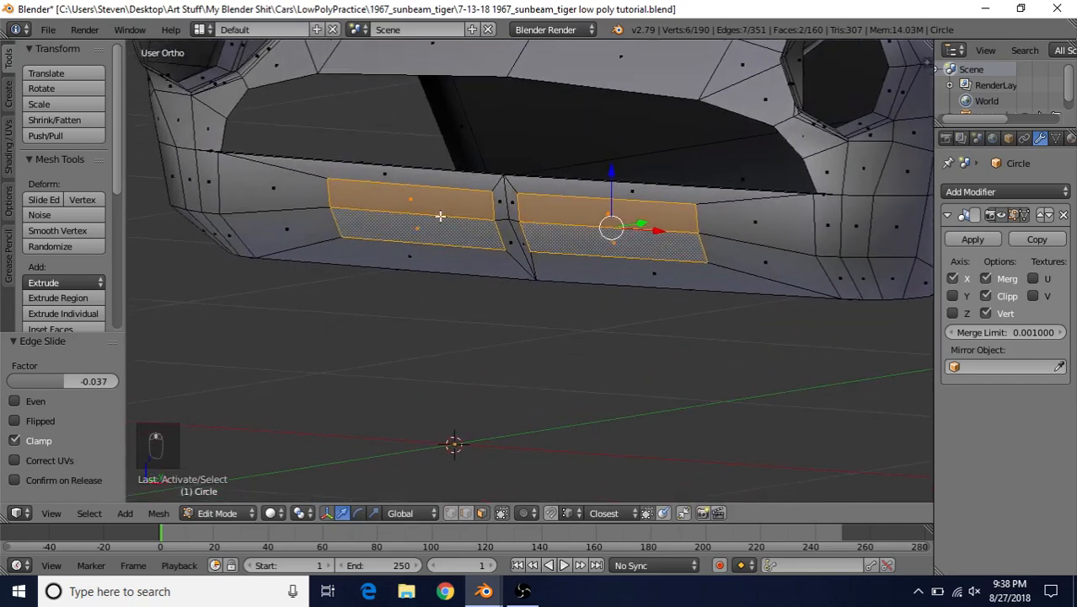
key("e")
right_click(468, 154)
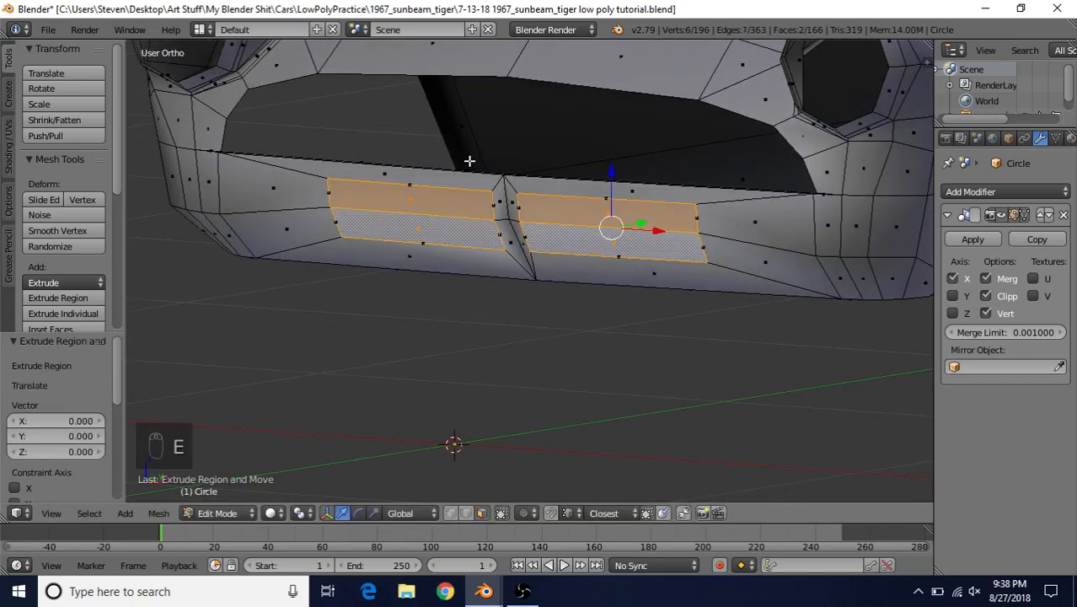
middle_click_drag(469, 154, 569, 241)
key("g")
key("y")
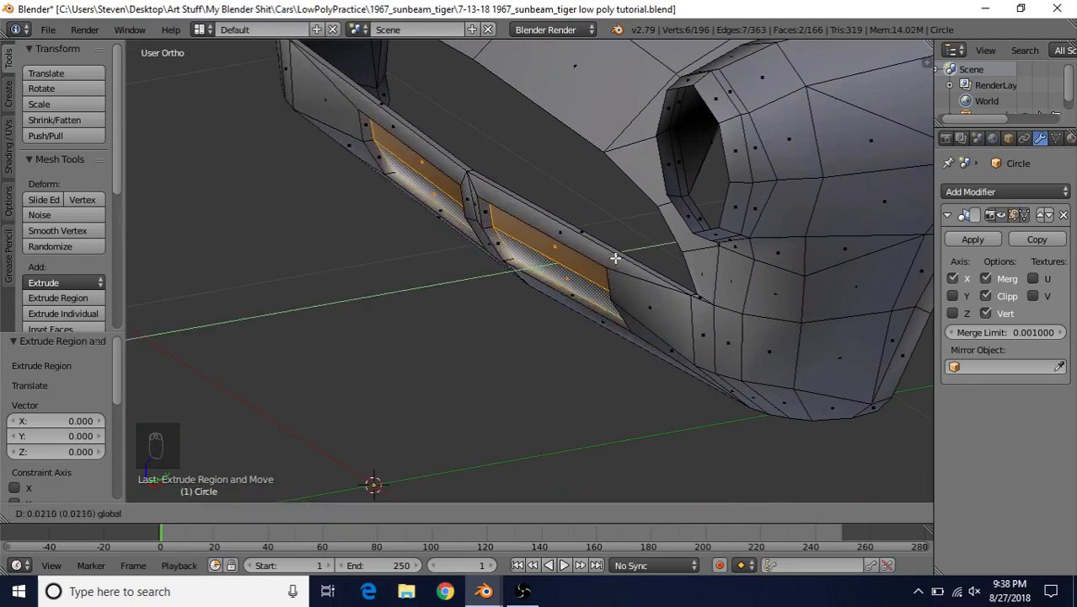
left_click(612, 257)
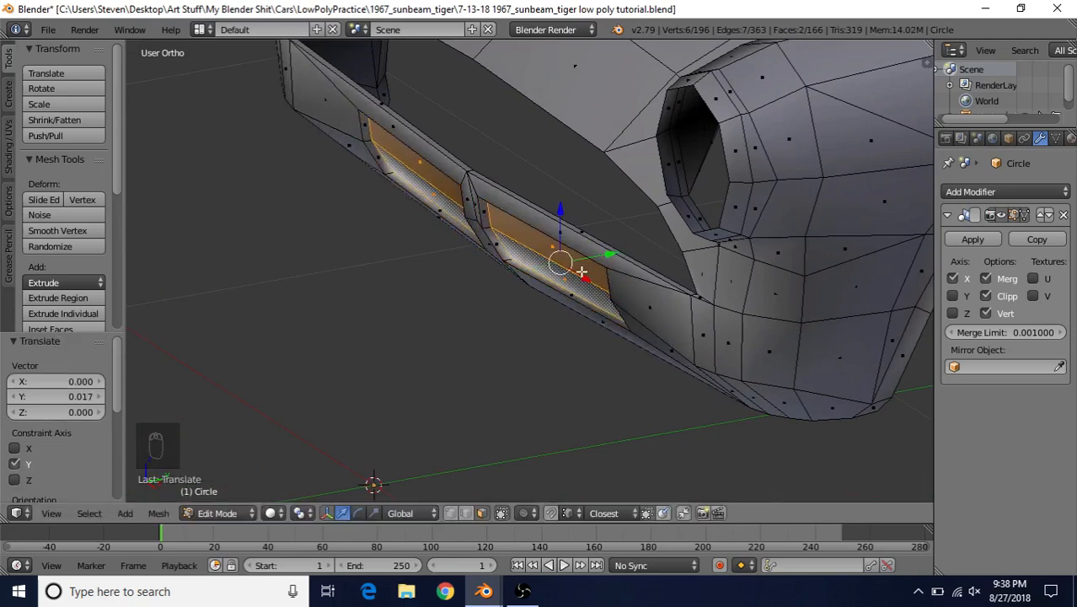
- Delete the recessed faces to open the two lower vents, and inspect the front end in Object Mode
key("Delete")
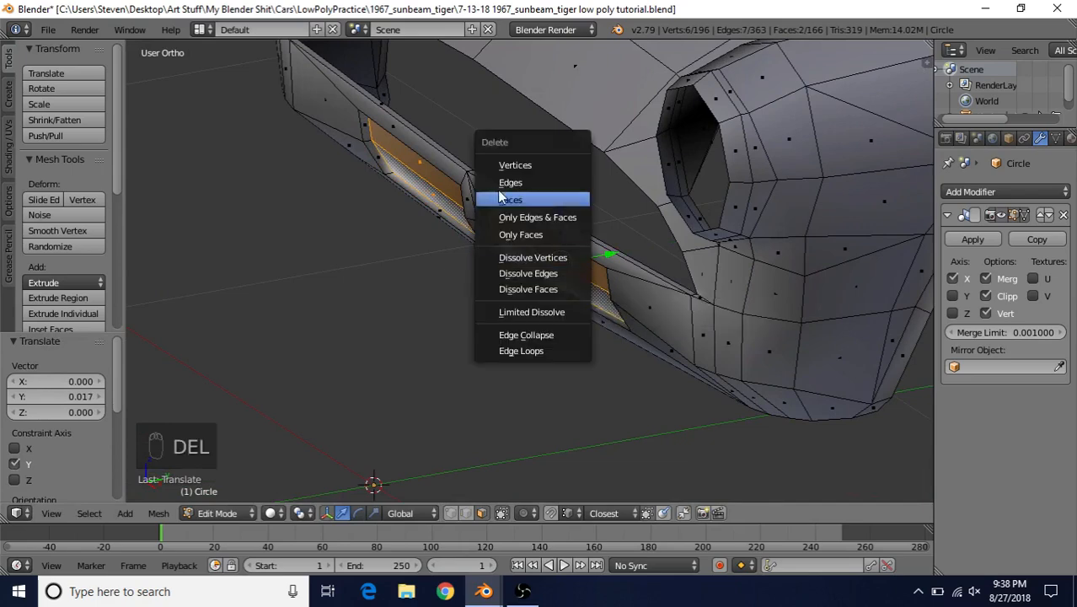
left_click(527, 199)
middle_click_drag(472, 296, 613, 282)
key("Tab")
middle_click_drag(525, 240, 591, 215)
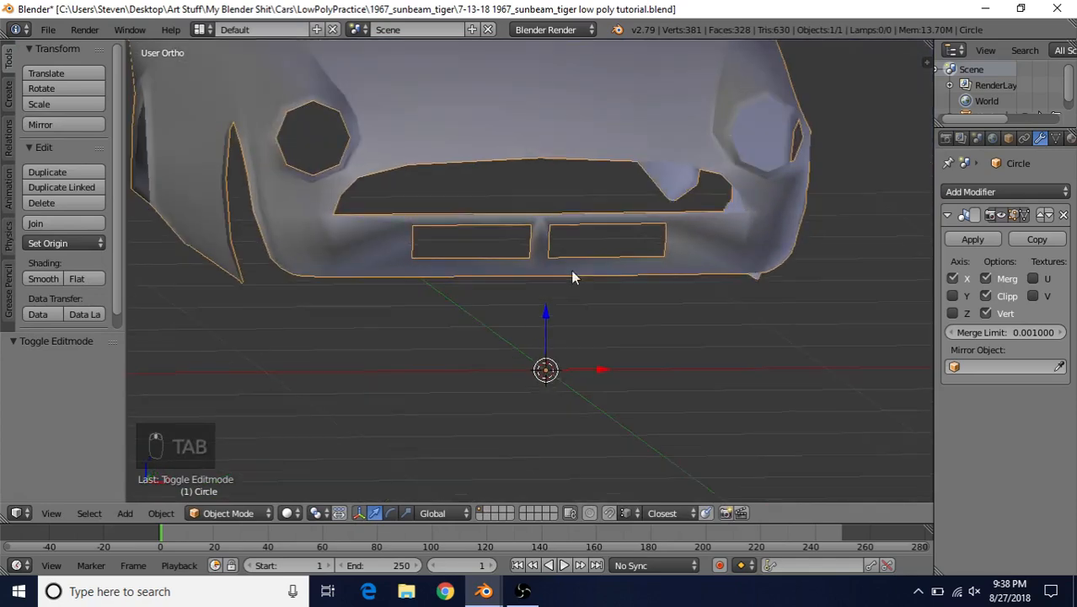
middle_click_drag(571, 270, 540, 312)
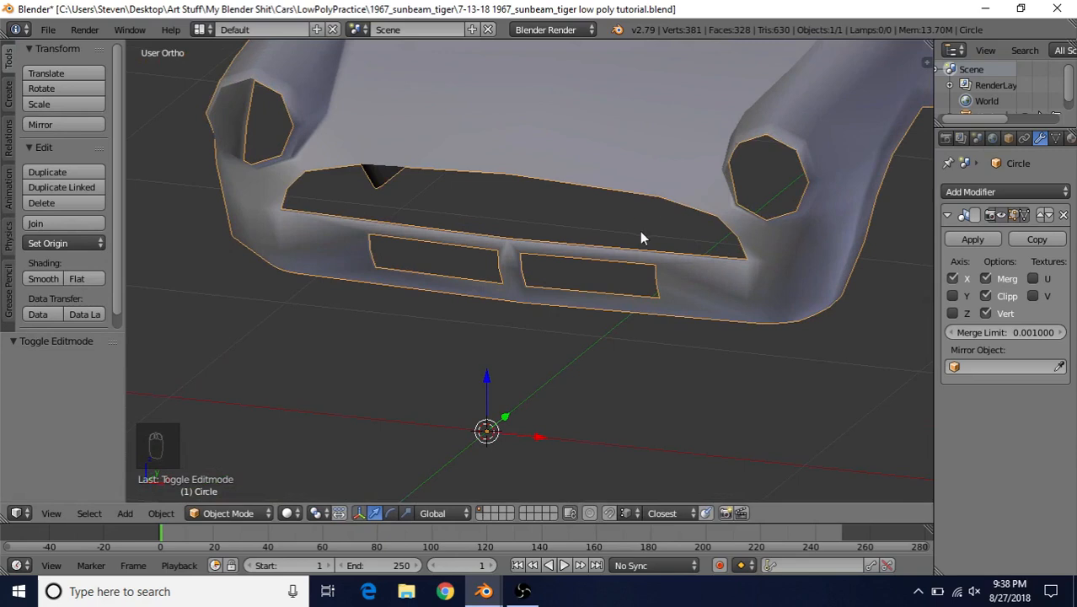
middle_click_drag(640, 232, 622, 247, "shift")
middle_click_drag(785, 257, 794, 254, "shift")
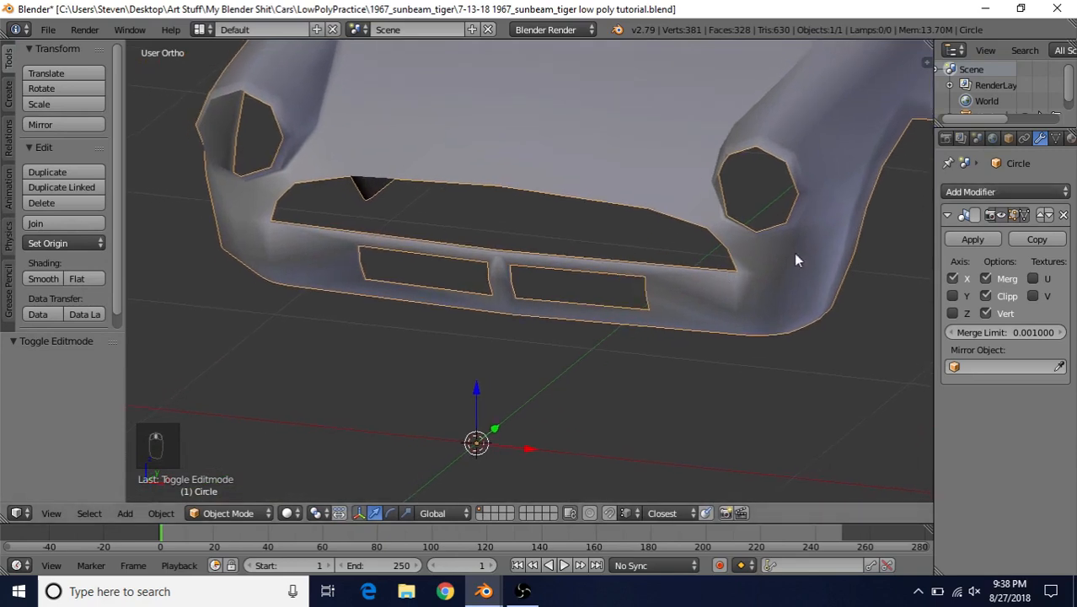
- Add an Edge Split modifier to the car body with a split angle of 60°
left_click(982, 191)
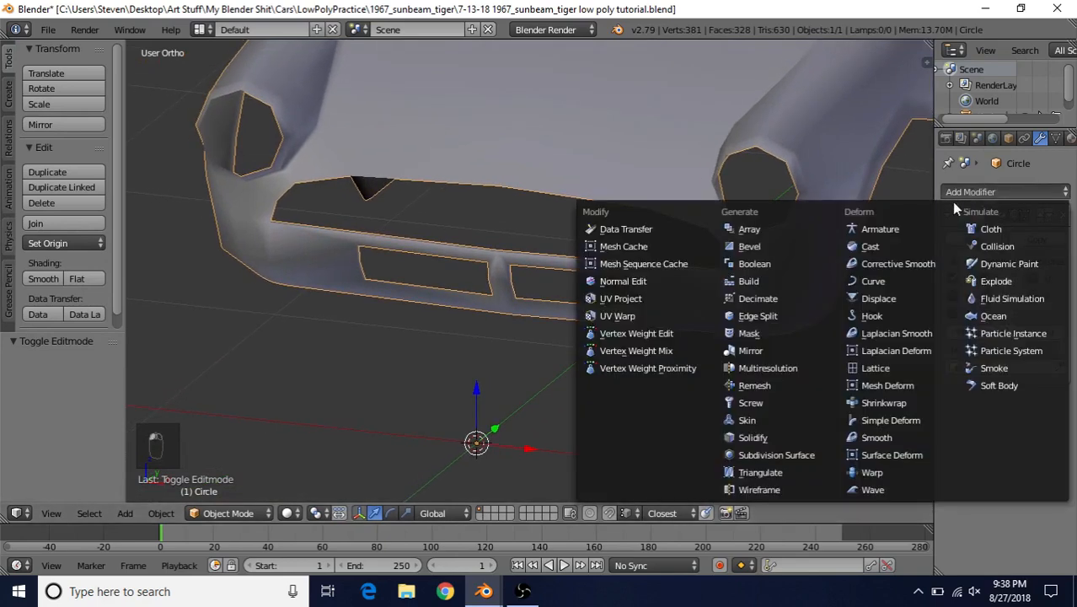
left_click(759, 316)
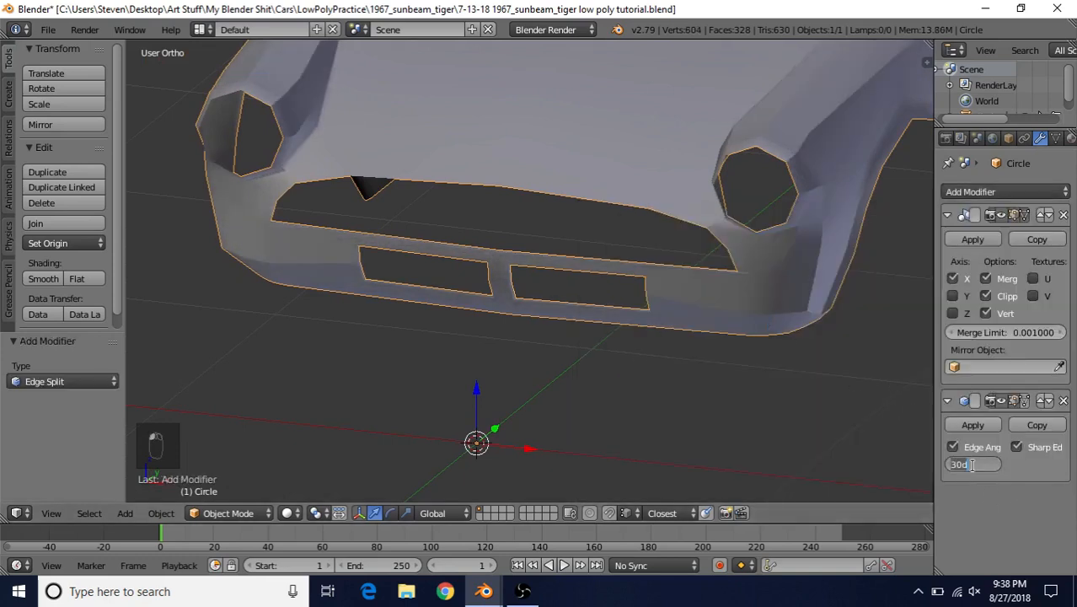
type("60")
key("Return")
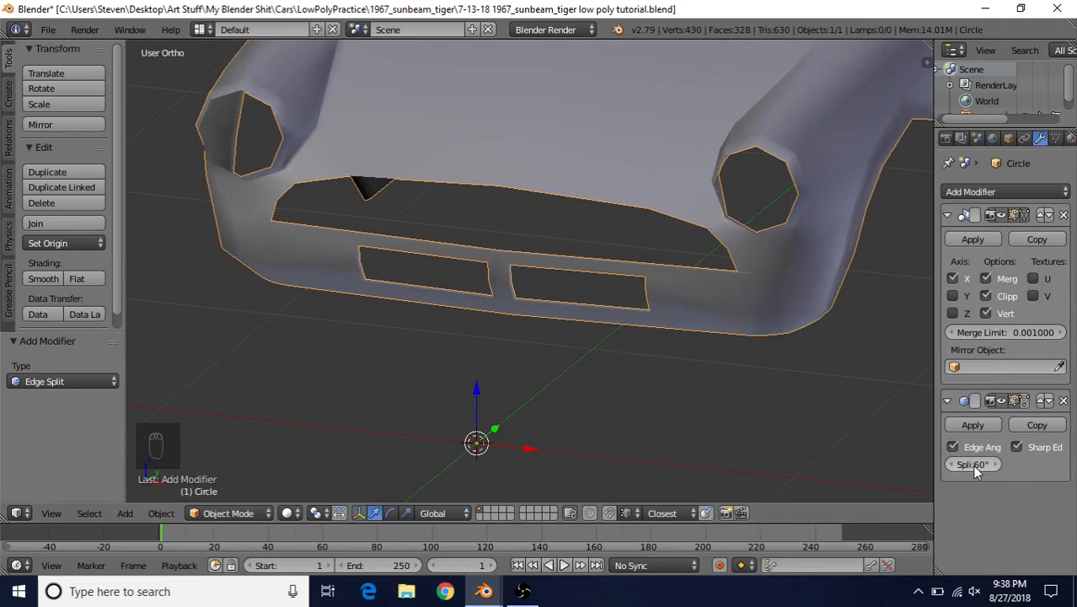
- Extrude the three vertices along the front panel's curved bottom corner and move them -0.910 along X to the centre line
middle_click_drag(655, 316, 577, 273)
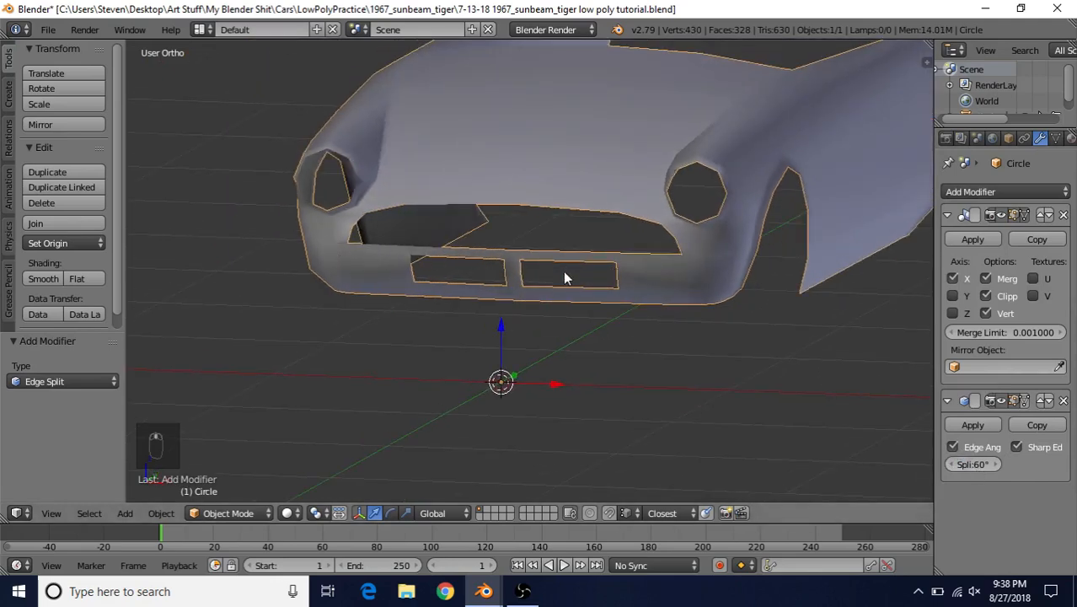
middle_click_drag(565, 278, 642, 261)
key("Tab")
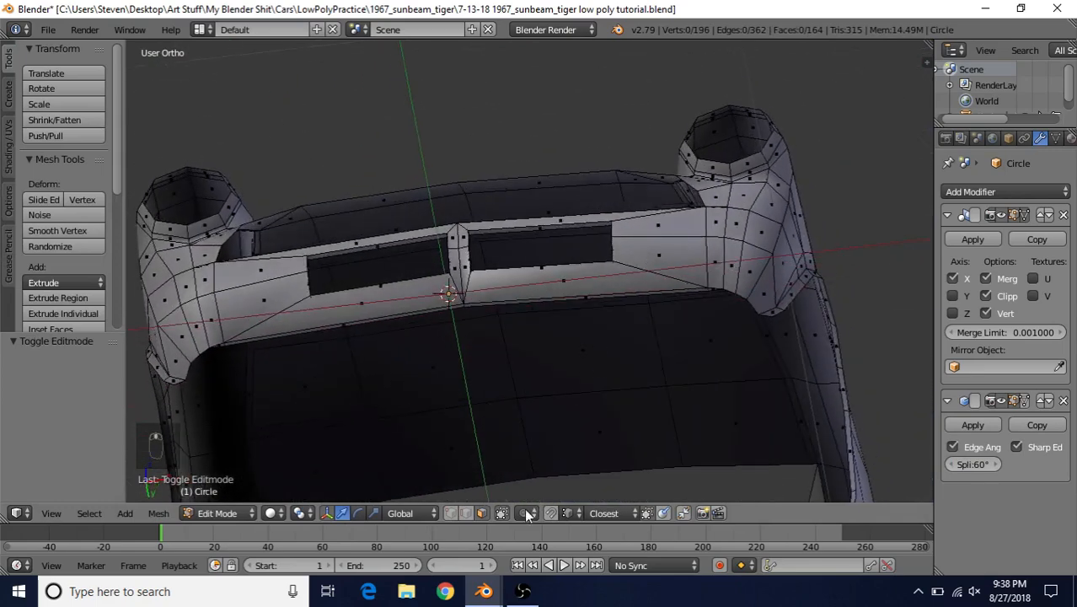
left_click(464, 515)
middle_click_drag(680, 310, 657, 257)
middle_click_drag(570, 292, 570, 251, "shift")
scroll(570, 257, "up", 4)
right_click(662, 245)
right_click(690, 261, "shift")
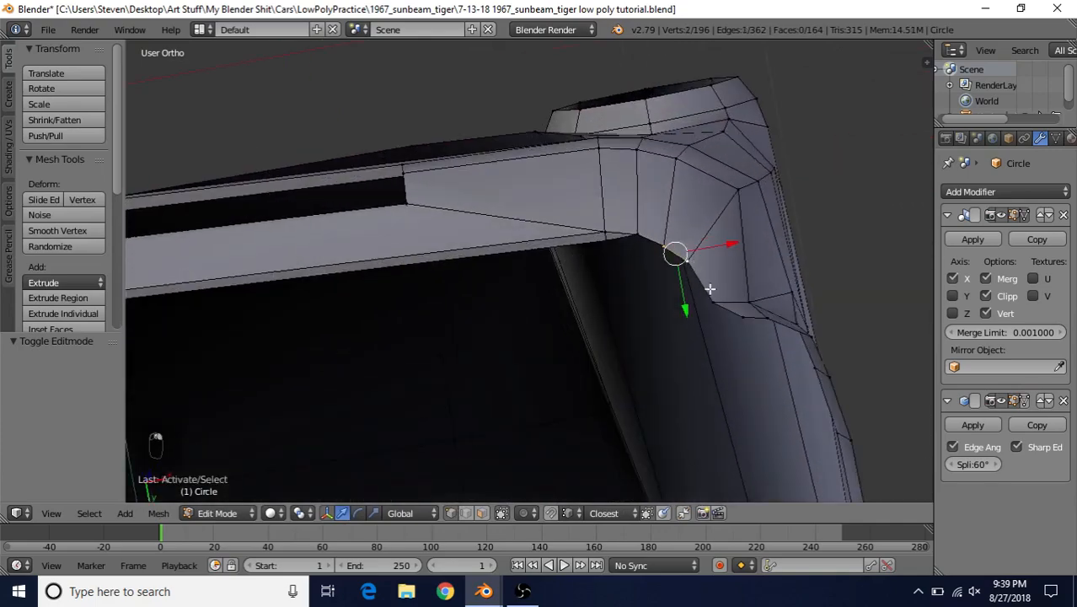
right_click(710, 297, "shift")
middle_click_drag(680, 330, 664, 257)
key("e")
right_click(656, 256)
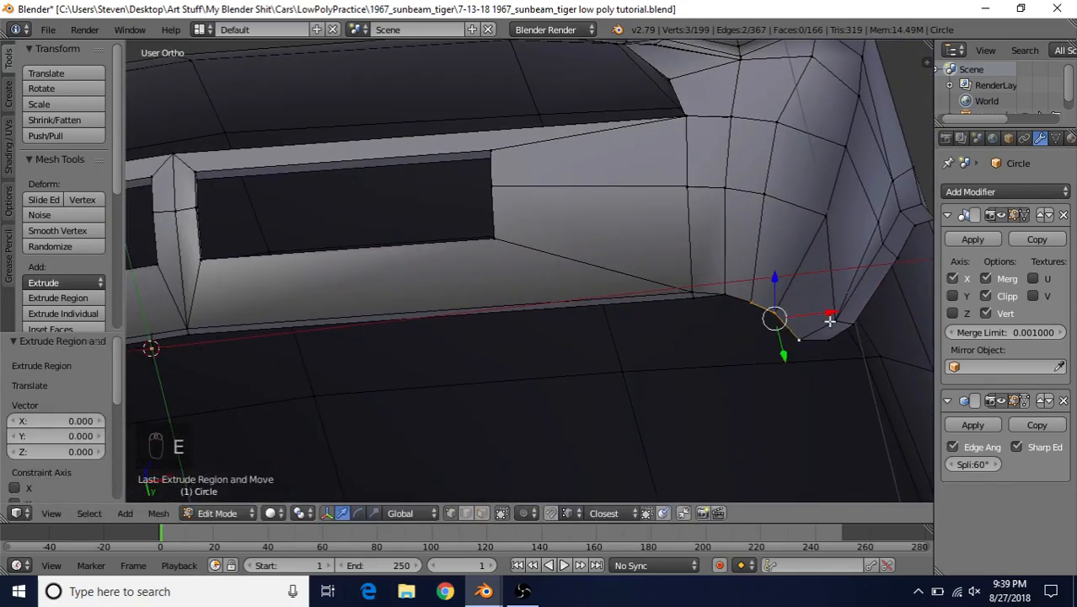
left_click_drag(832, 310, 211, 365)
middle_click_drag(463, 299, 596, 270)
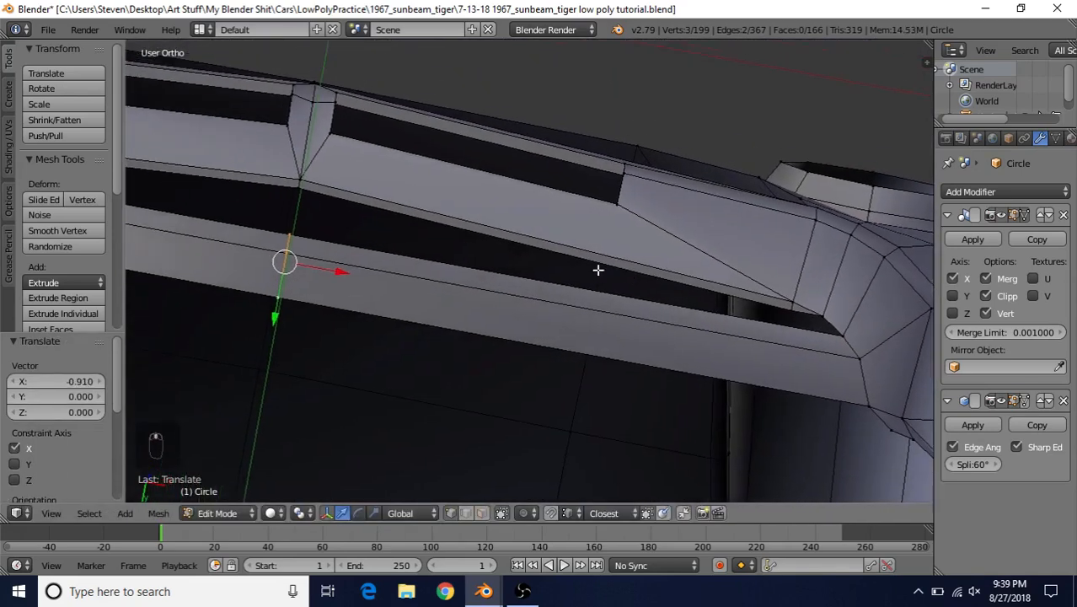
- Fill the narrow gap between the front panel's lower edge and the new bottom strip with a five-vertex face
right_click(301, 199)
right_click(295, 225, "shift")
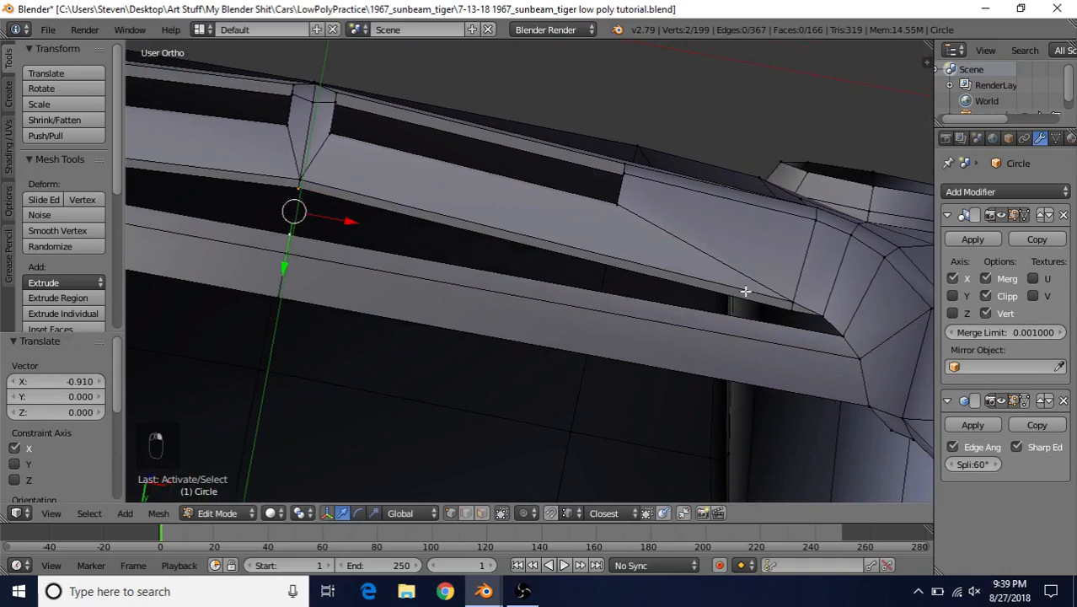
right_click(792, 310, "shift")
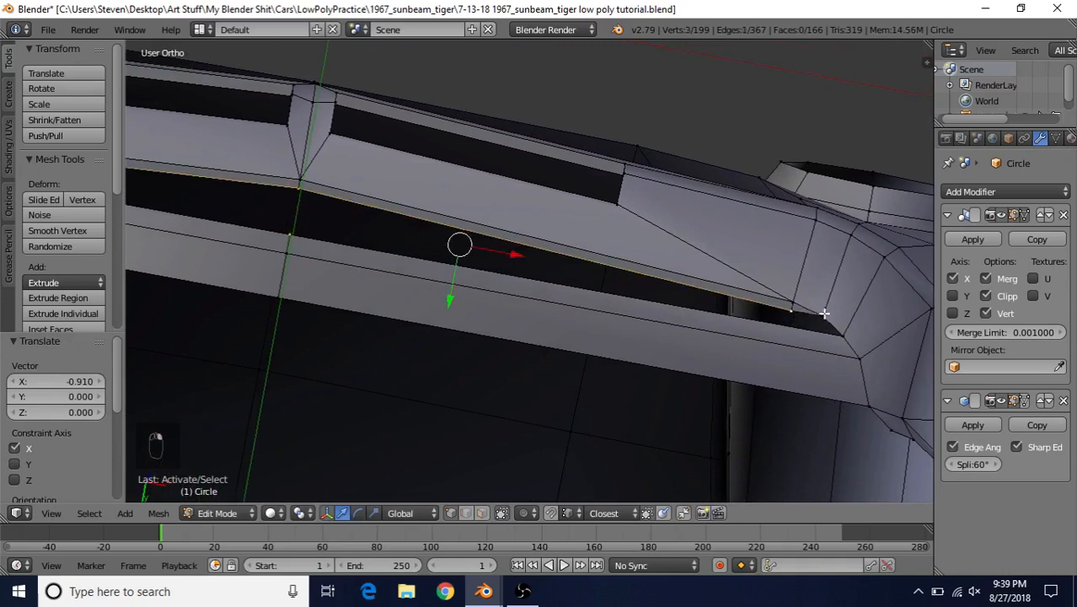
right_click(824, 317, "shift")
right_click(843, 333, "shift")
key("f")
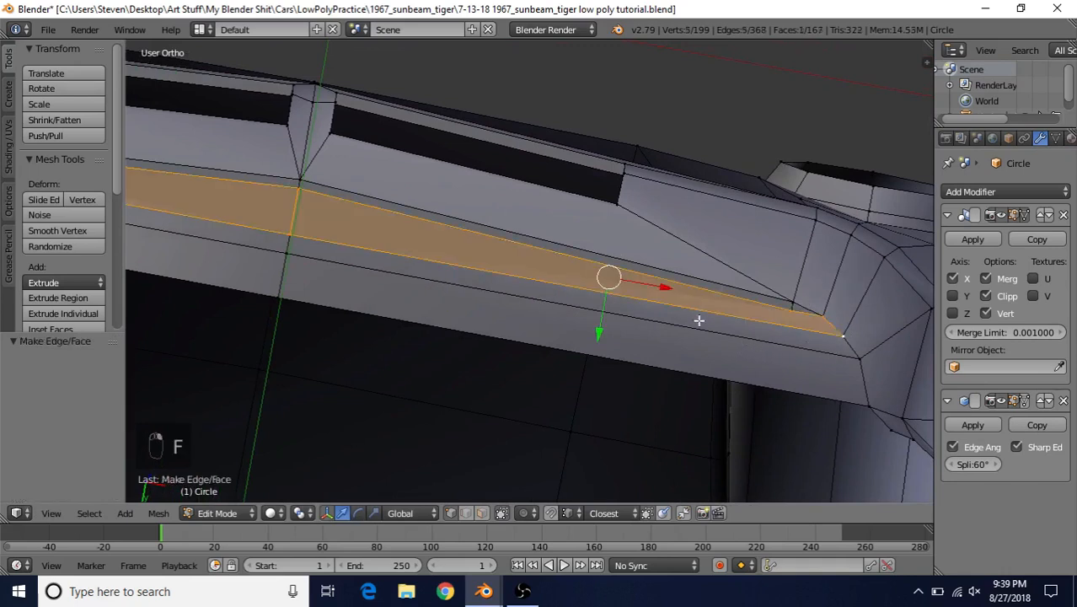
- Merge the vertex near the outer end of the panel's lower edge into the adjacent corner vertex using At Last
right_click(792, 312)
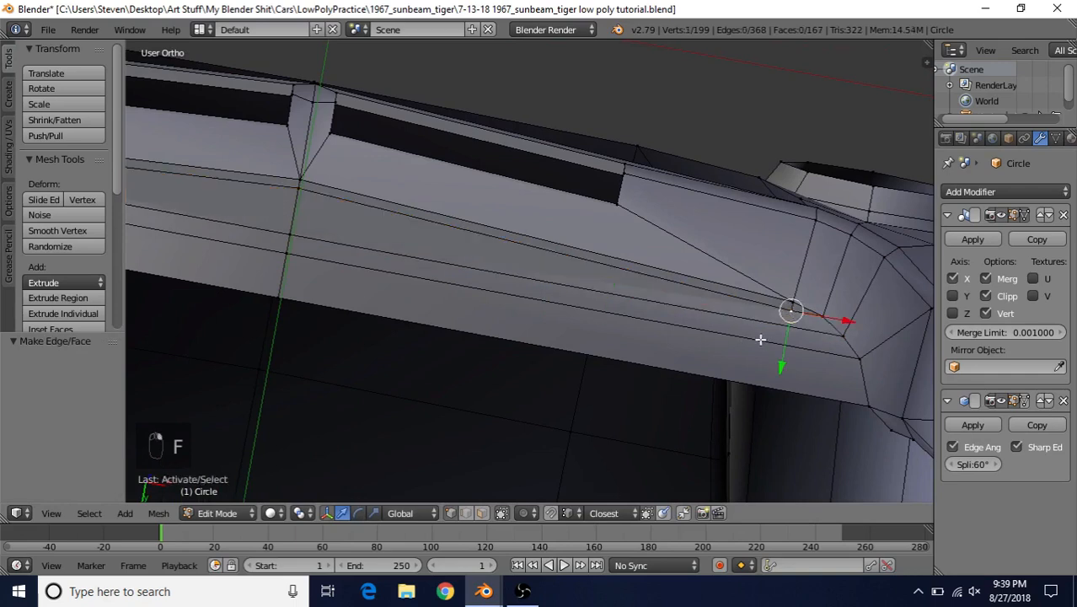
middle_click_drag(762, 337, 602, 313)
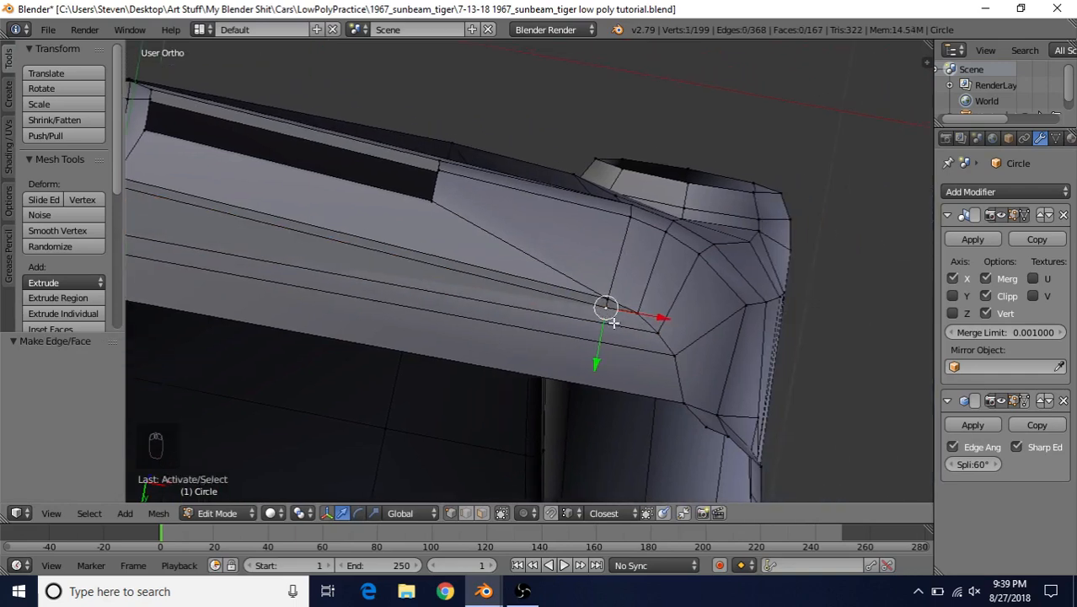
right_click(643, 314, "shift")
key("alt+m")
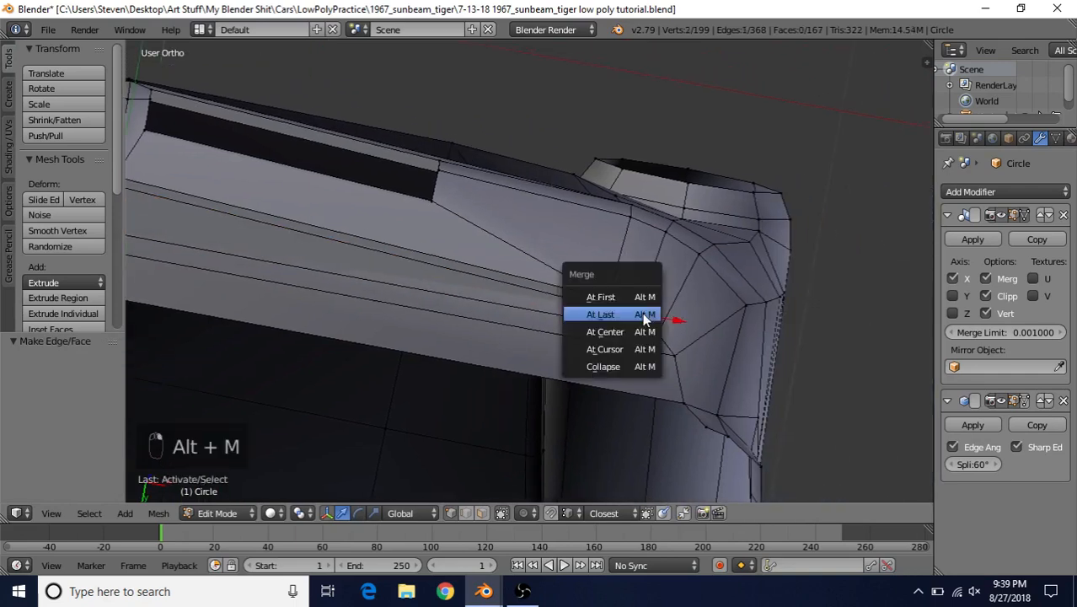
left_click(641, 315)
key("a")
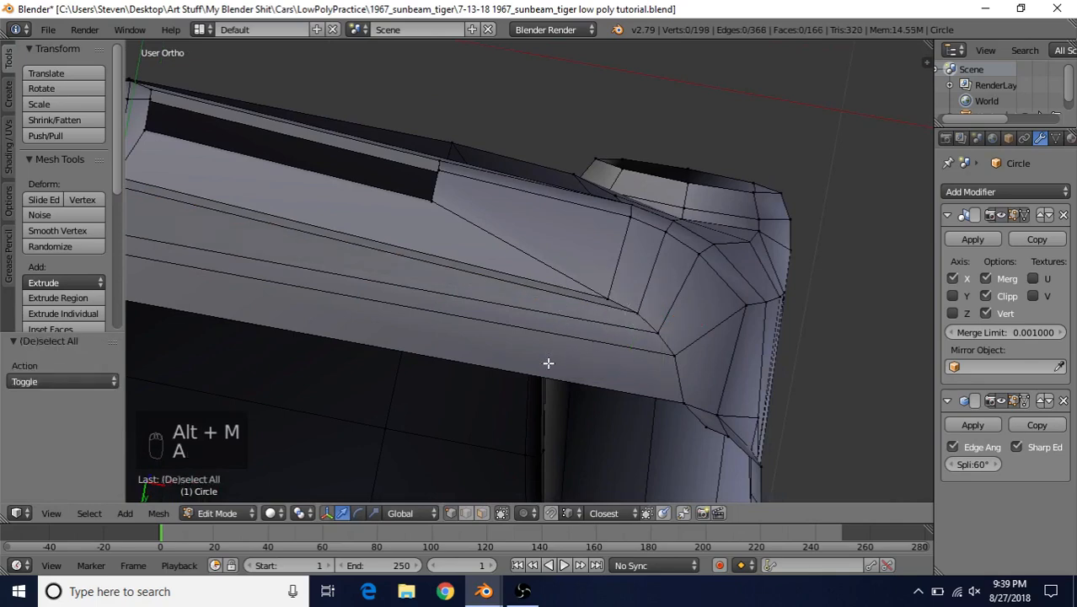
- Recalculate the normals of the whole mesh and apply smooth shading to the body in Object Mode
scroll(548, 347, "down", 2)
middle_click_drag(558, 304, 672, 316, "shift")
key("a")
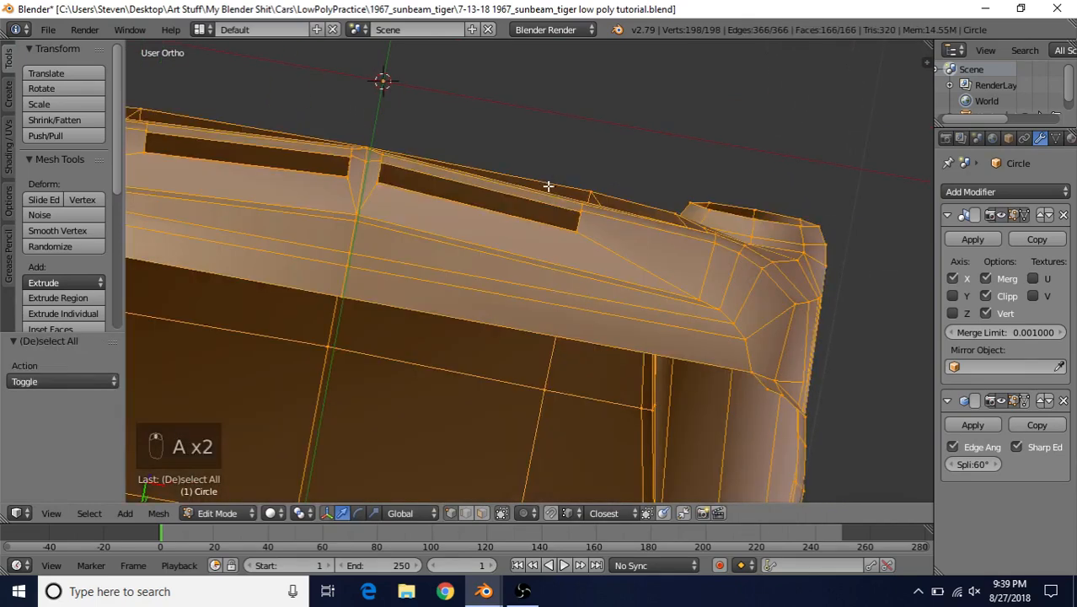
key("ctrl+n")
middle_click_drag(577, 266, 643, 297)
key("Tab")
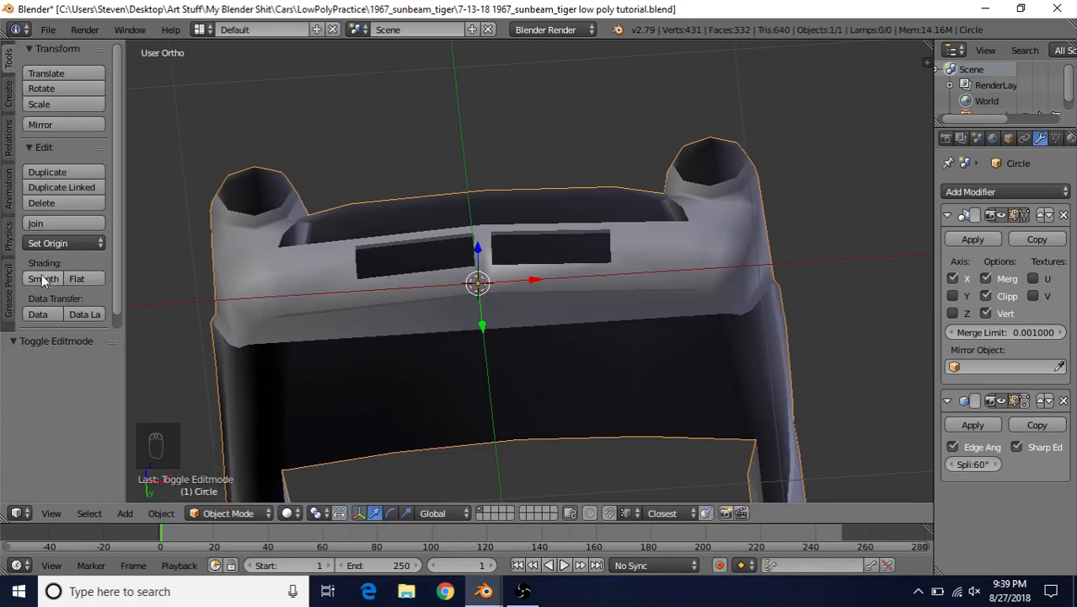
left_click(41, 279)
middle_click_drag(494, 315, 550, 302)
scroll(551, 307, "up", 5)
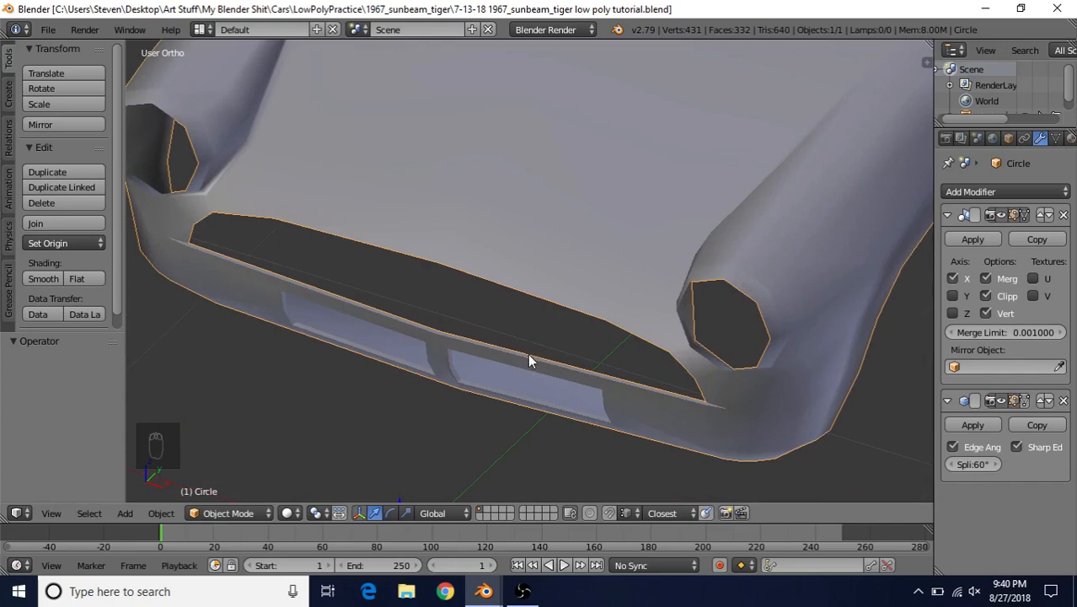
- In Edit Mode, select all vertices of the centre divider between the two vents, including those hidden behind it
key("Tab")
scroll(608, 318, "up", 5)
right_click(539, 276)
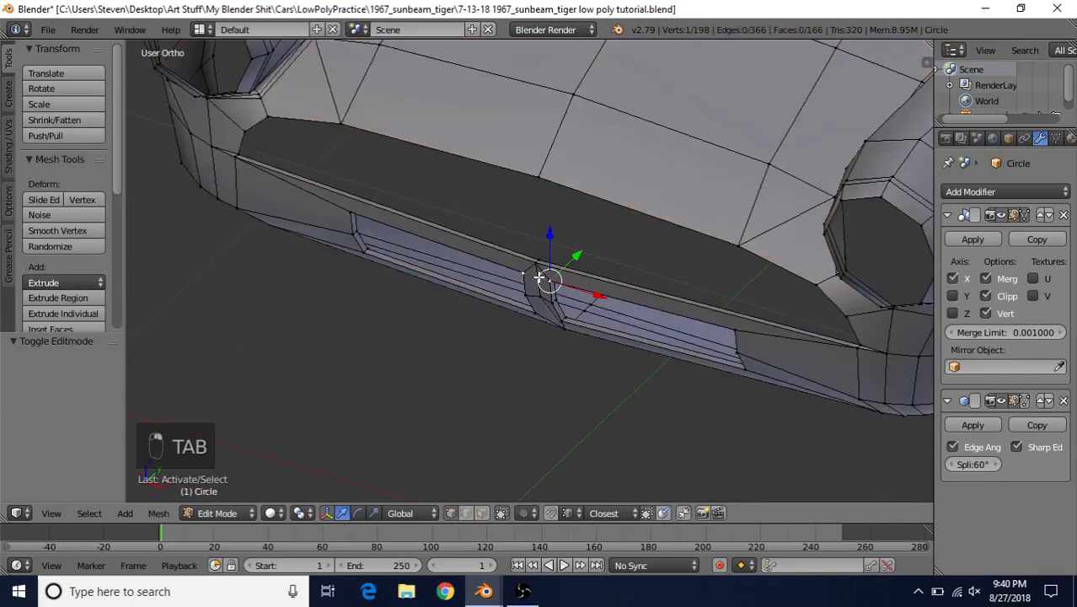
key("c")
left_click_drag(543, 288, 552, 332)
right_click(552, 332)
key("z")
key("c")
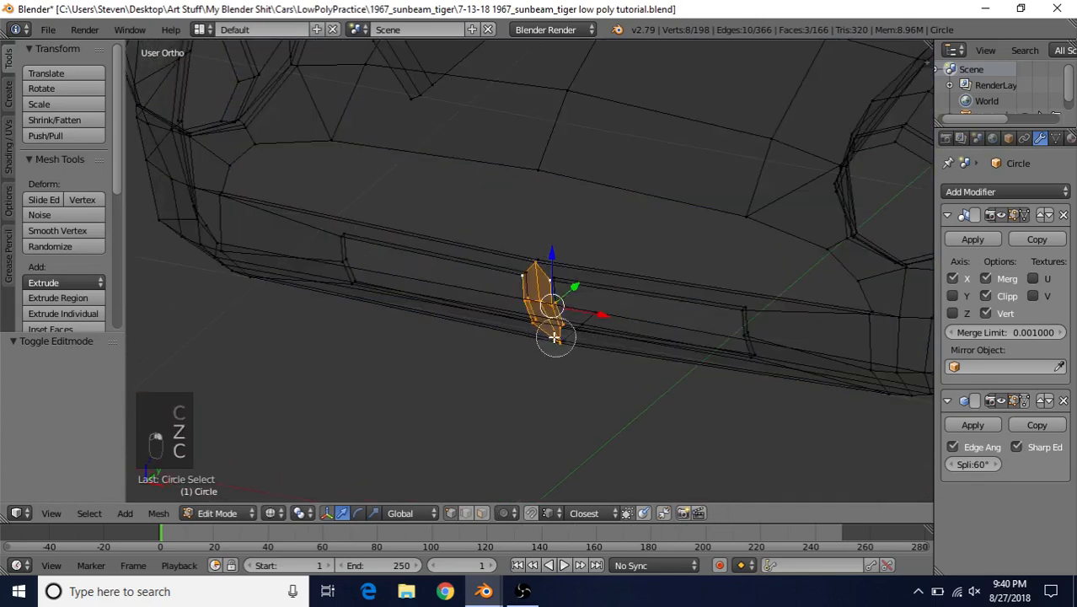
left_click(546, 333)
right_click(547, 344)
key("z")
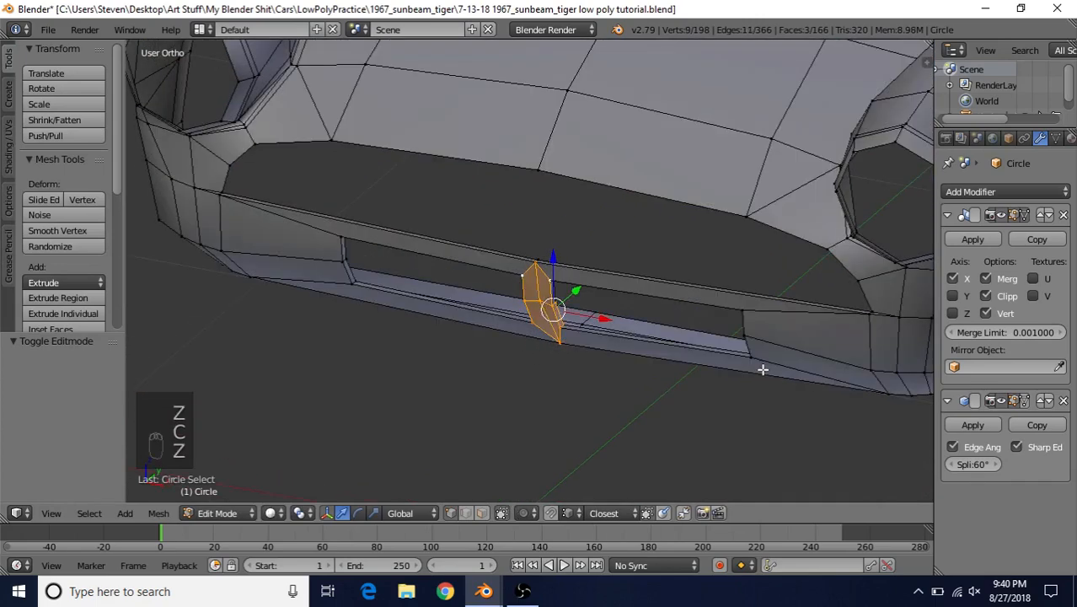
- Add the vertices along the vent's outer side and lower edge to the divider selection
middle_click_drag(762, 368, 643, 380, "shift")
key("c")
left_click(643, 329)
right_click(640, 343)
key("z")
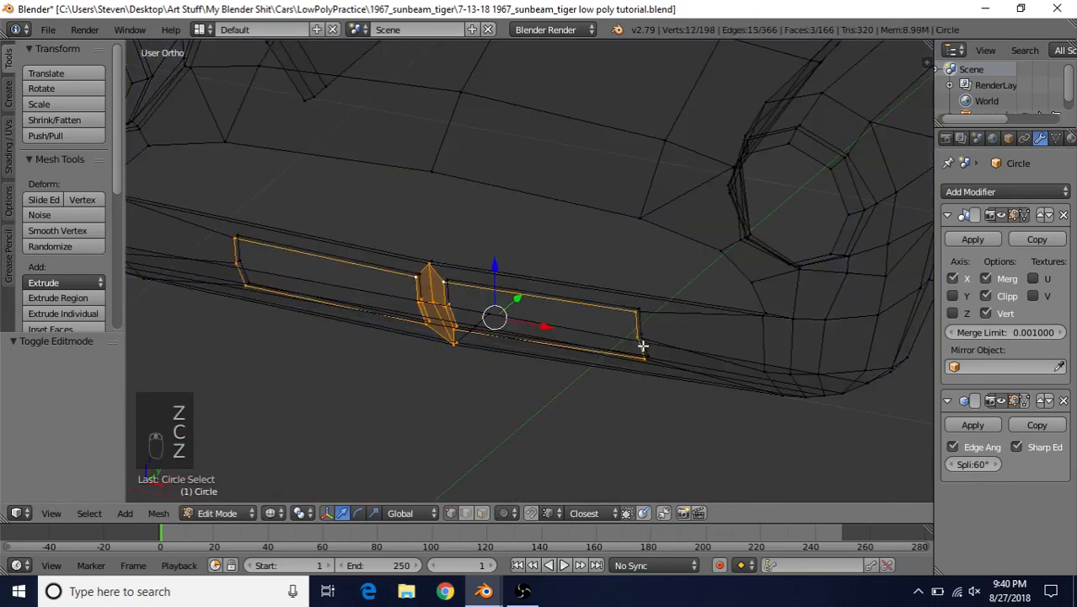
key("c")
mouse_move(638, 325)
left_mouse_down()
mouse_move(460, 303)
mouse_move(456, 337)
left_mouse_up()
right_click(627, 381)
key("z")
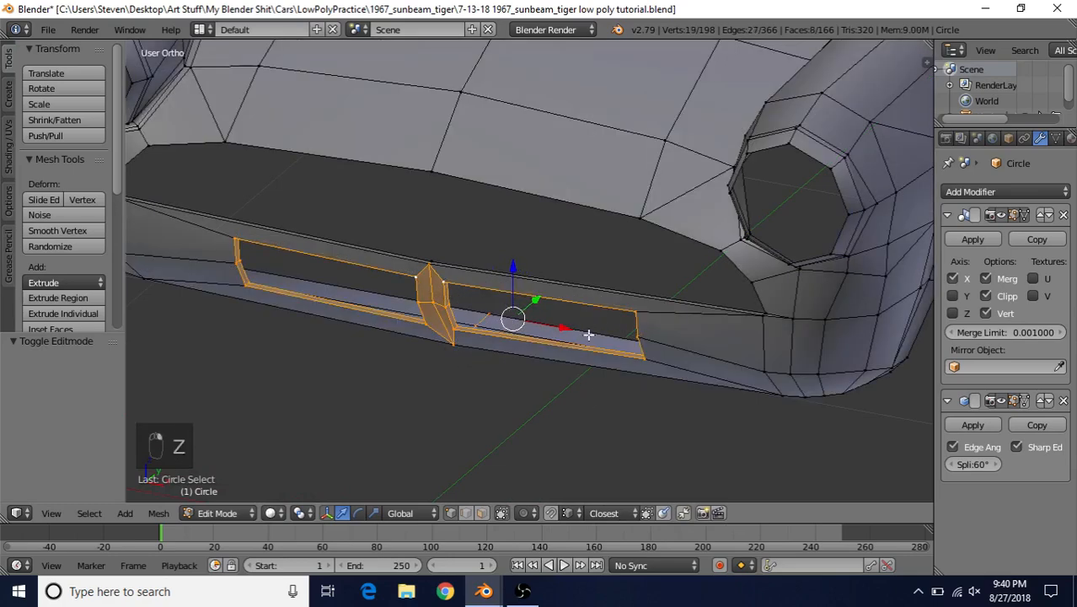
- Extend the selection with the three vertices of the vertical edge column between the vent and the rounded corner
mouse_move(560, 316)
middle_mouse_down("shift")
mouse_move(474, 273)
mouse_move(632, 245)
middle_mouse_up("shift")
scroll(632, 245, "up", 2)
right_click(644, 224, "shift")
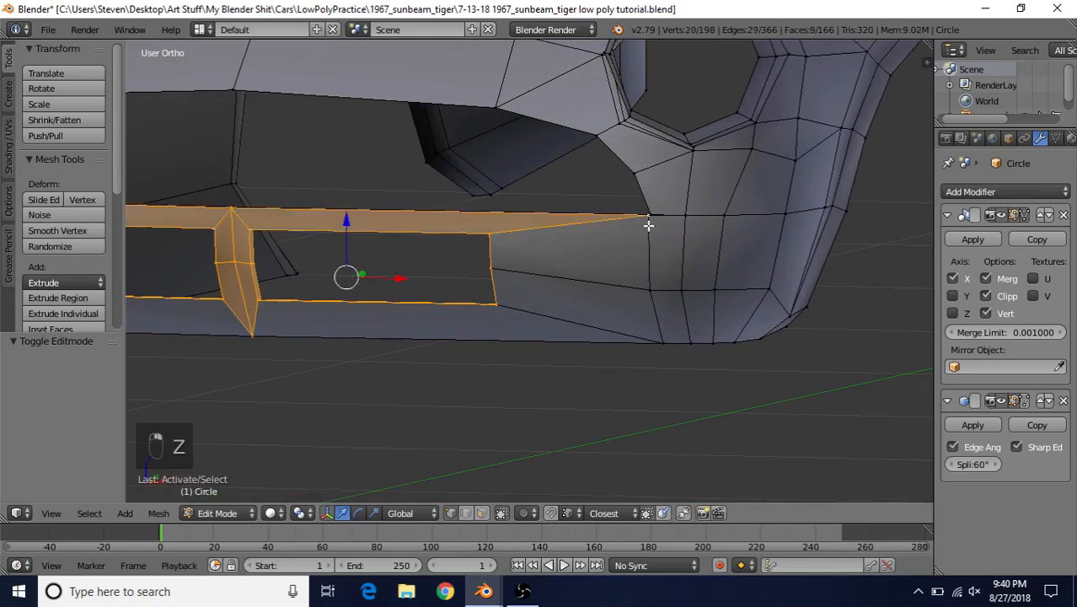
right_click(651, 301, "shift")
right_click(659, 342, "shift")
- Move the selected vent surround and adjoining front panel faces -0.011 along Y
middle_click_drag(533, 322, 744, 211)
key("z")
key("z")
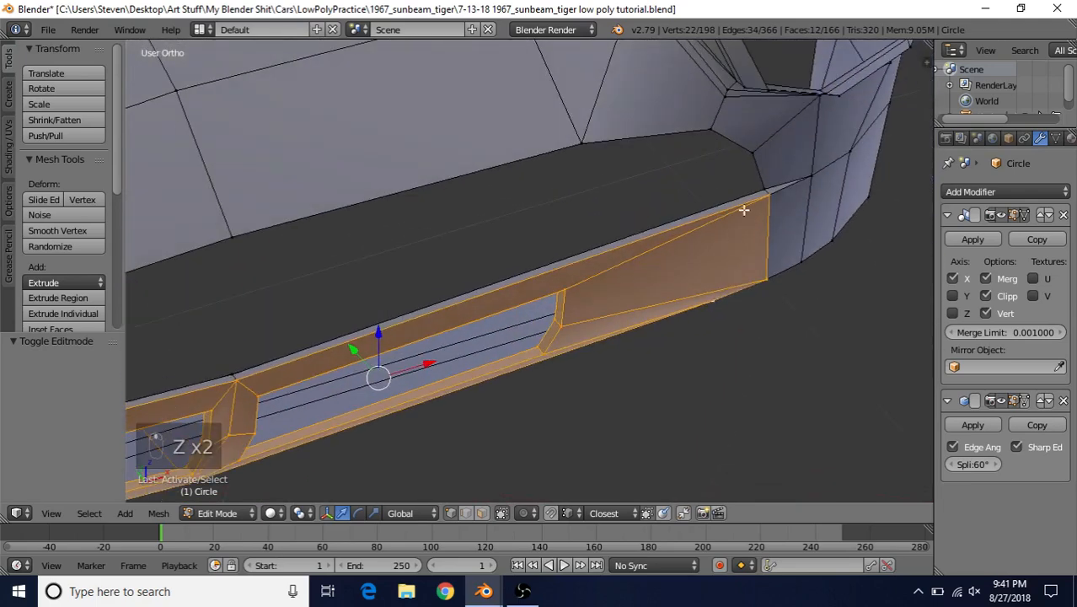
middle_click_drag(349, 313, 513, 240, "shift")
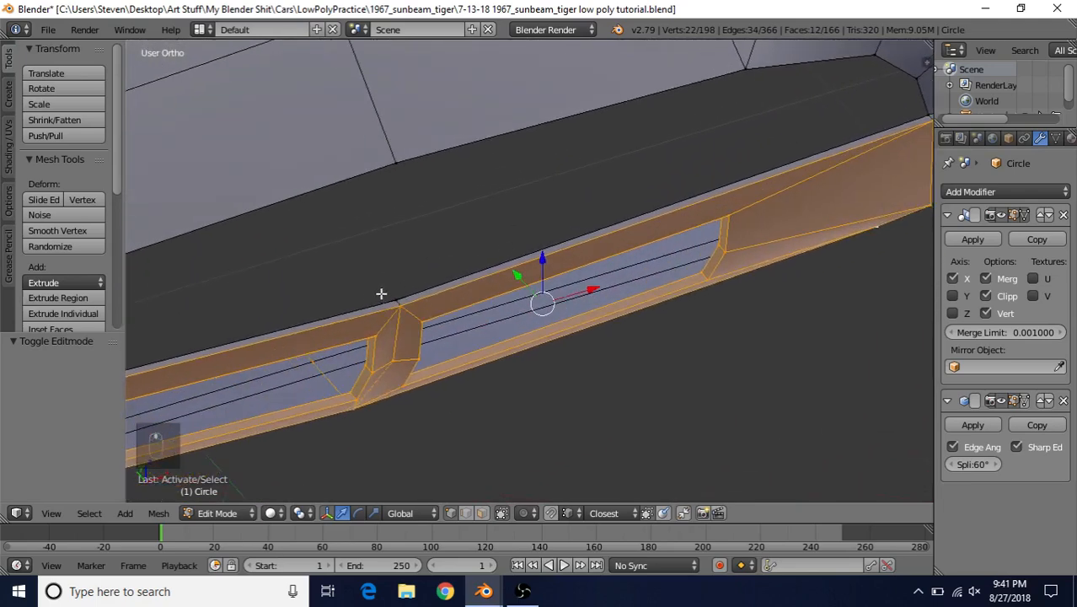
middle_click_drag(393, 297, 466, 270)
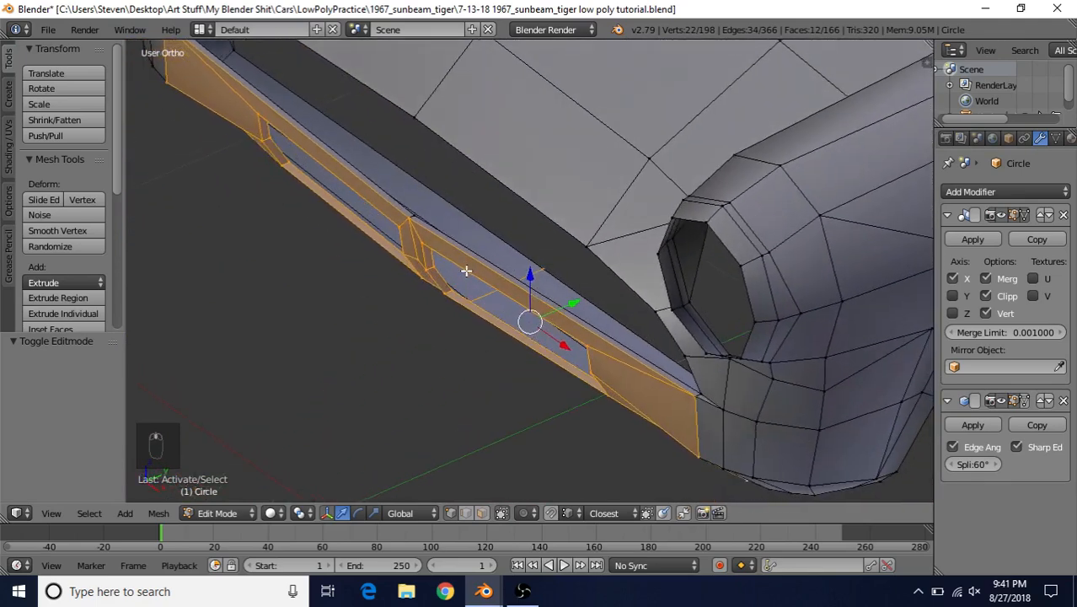
left_click_drag(576, 294, 567, 305)
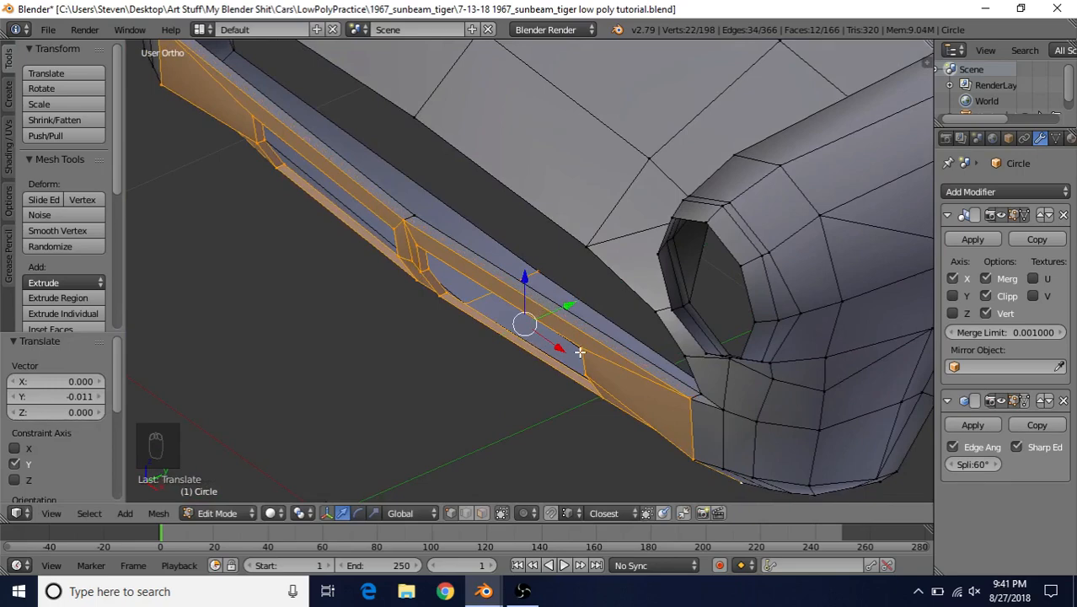
- Select the next three-vertex vertical edge column at the rounded corner and move it -0.004 along Y
middle_click_drag(545, 295, 585, 315)
right_click(549, 238)
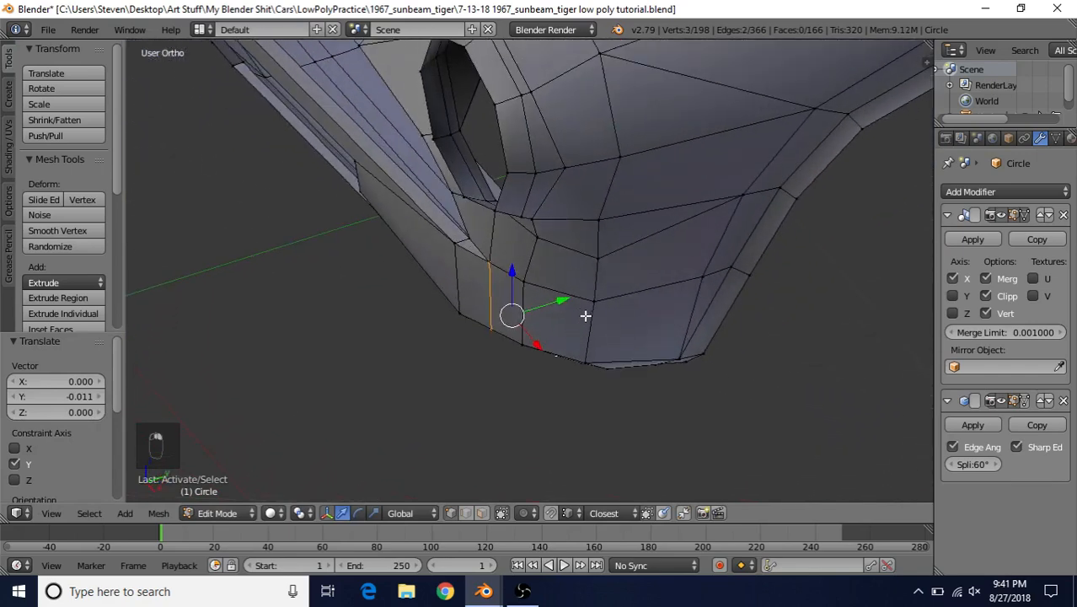
left_click_drag(560, 298, 557, 303)
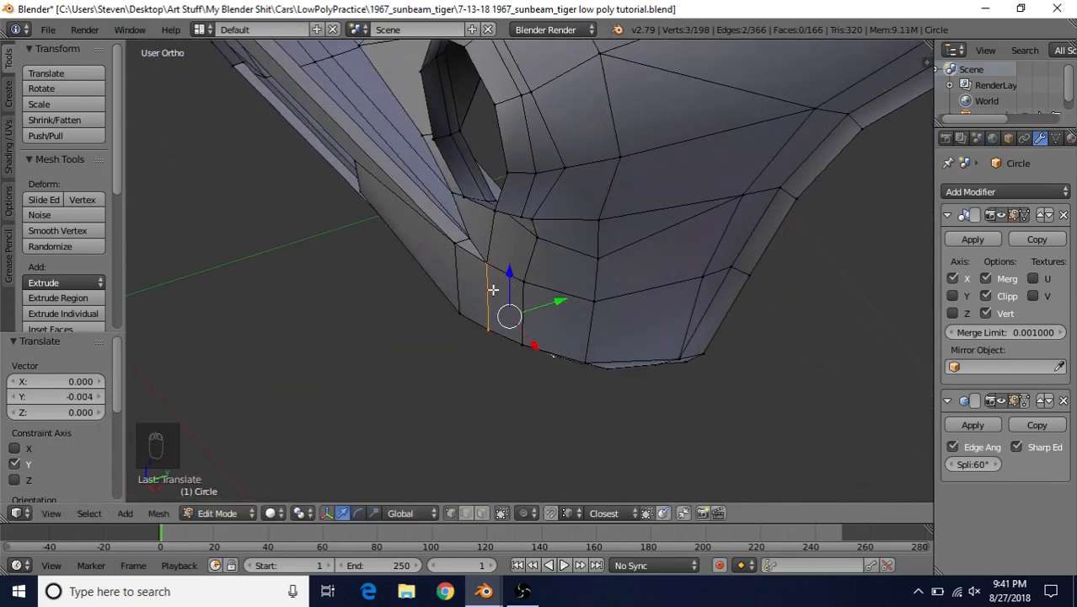
- Return to Object Mode, check the whole front body shape and save the file
scroll(482, 260, "down", 1)
key("Tab")
scroll(504, 325, "down", 5)
middle_click_drag(504, 324, 506, 276)
scroll(533, 291, "down", 2)
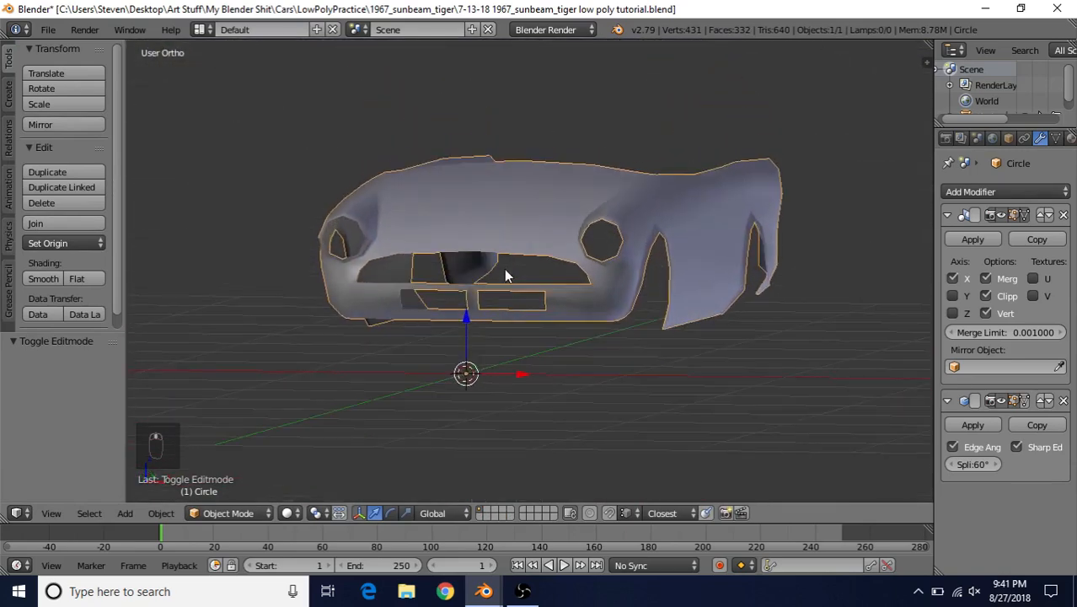
scroll(506, 276, "up", 3)
left_click(49, 30)
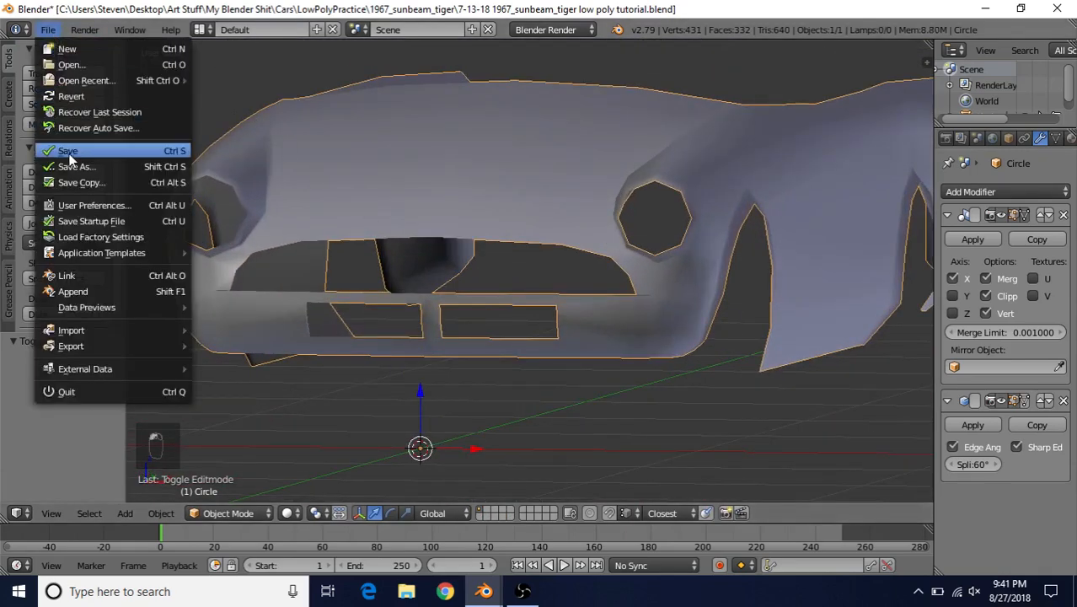
left_click(69, 152)
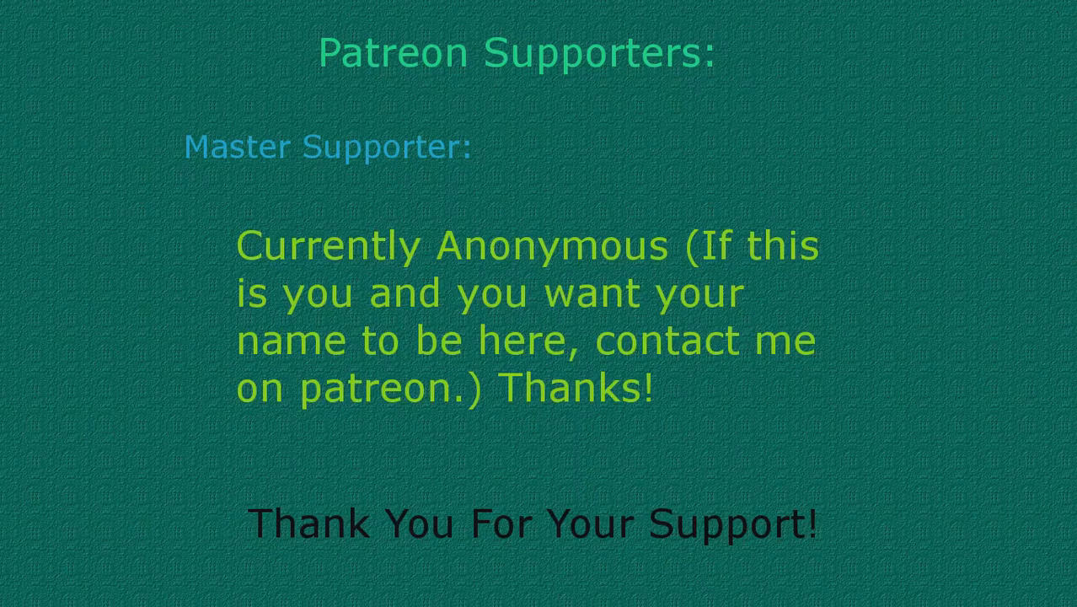